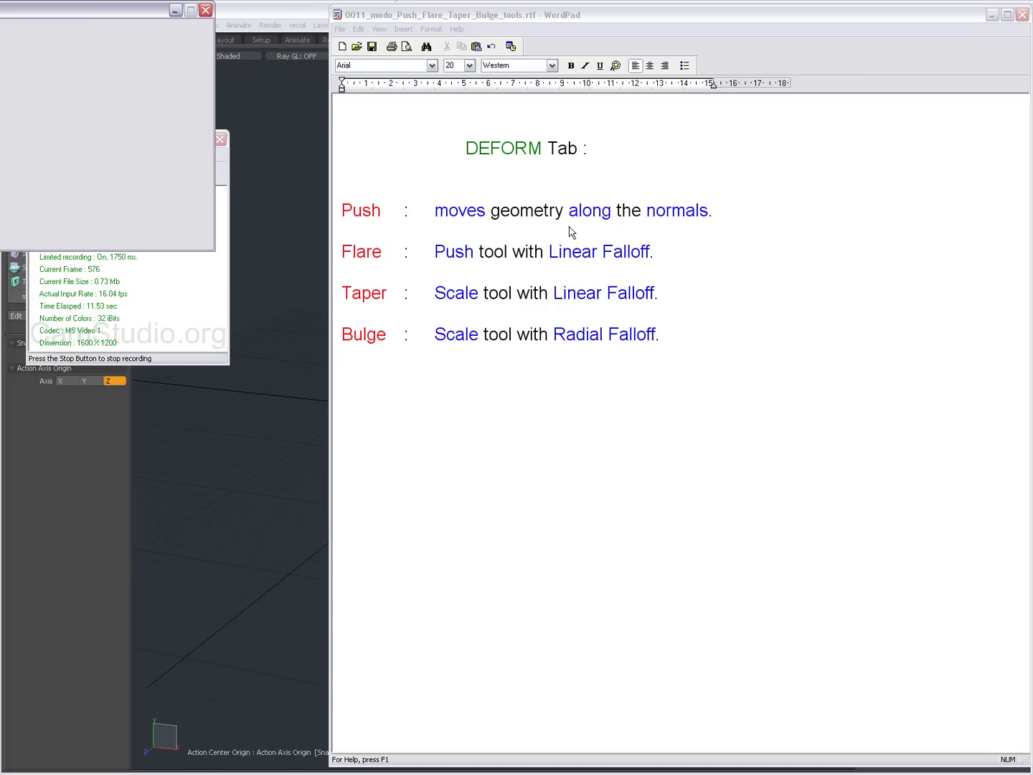
- Switch to modo, show the deformation tools and clear the active action center
{"action": "key", "text": "alt+Tab"}
{"action": "key", "text": "alt+Tab"}
{"action": "key", "text": "alt+Tab"}
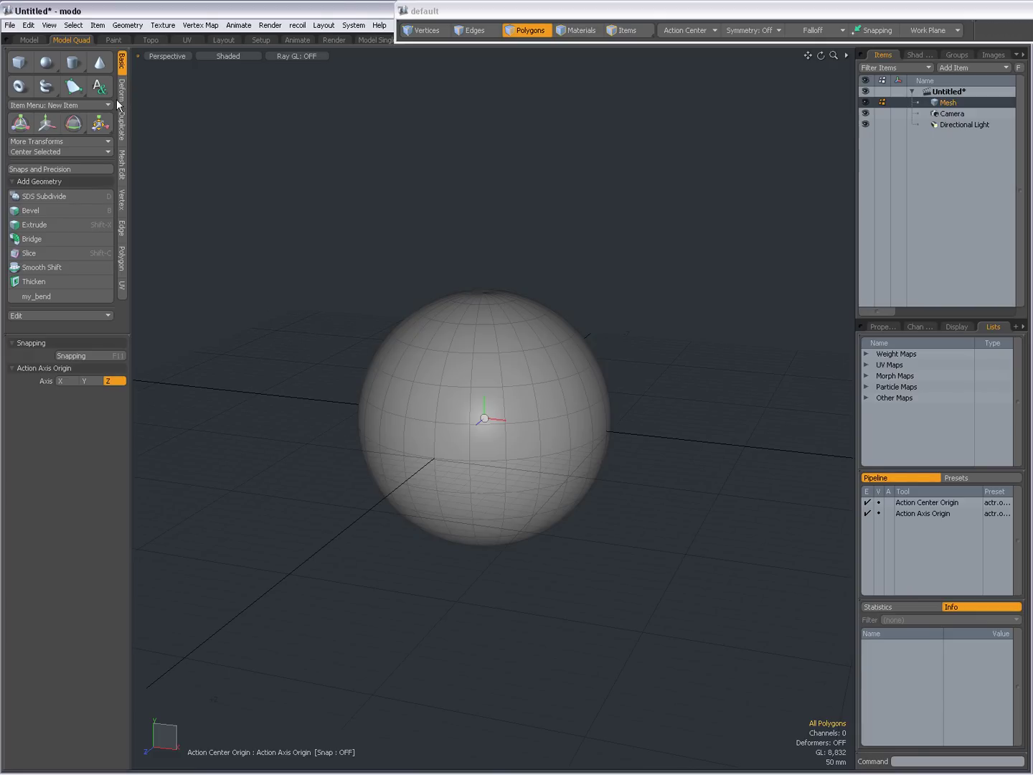
{"action": "left_click", "coordinate": [123, 94]}
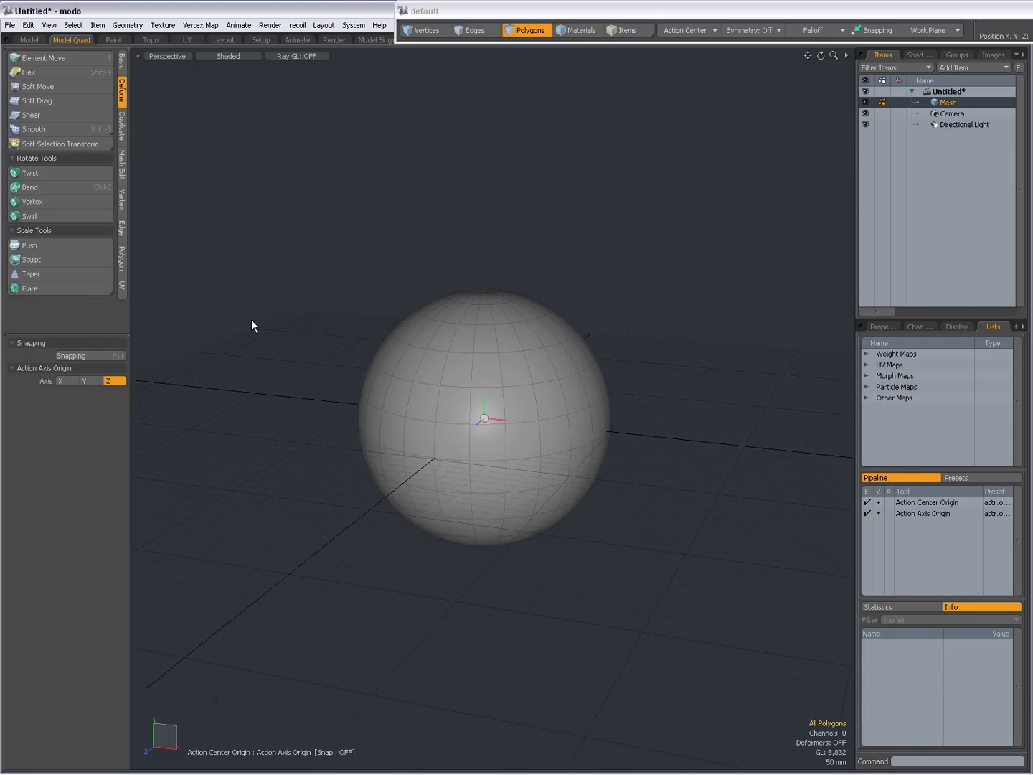
{"action": "key", "text": "Escape"}
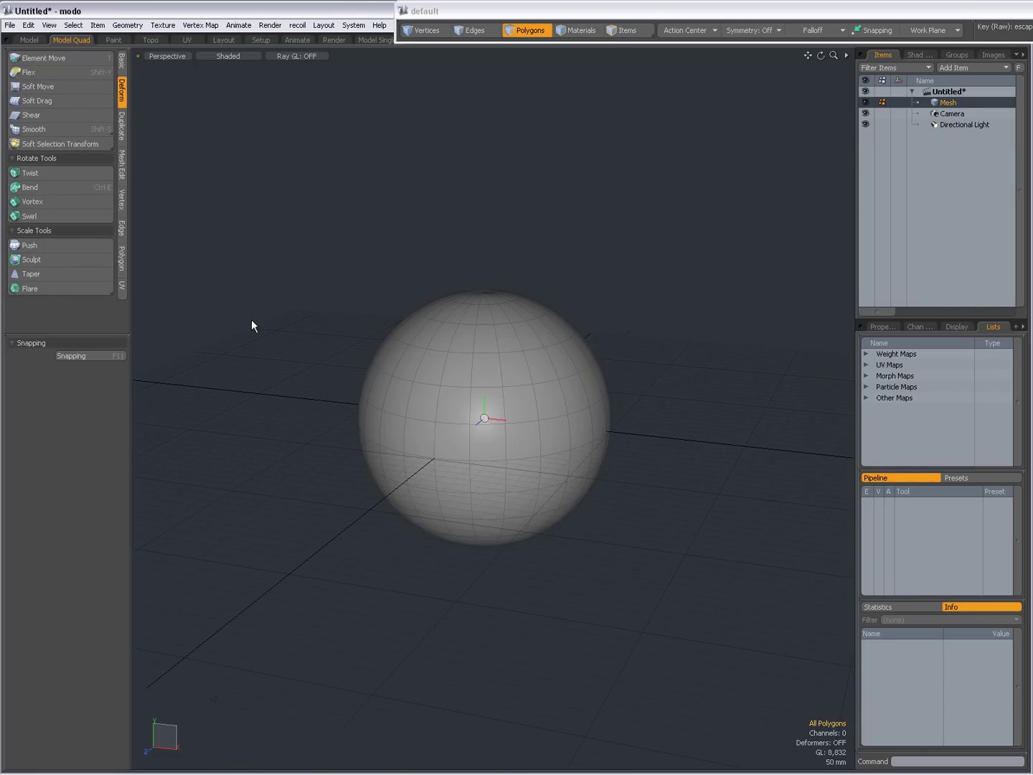
- Shrink the whole sphere with the Push tool, using a distance of about -78 mm
{"action": "left_click", "coordinate": [61, 245]}
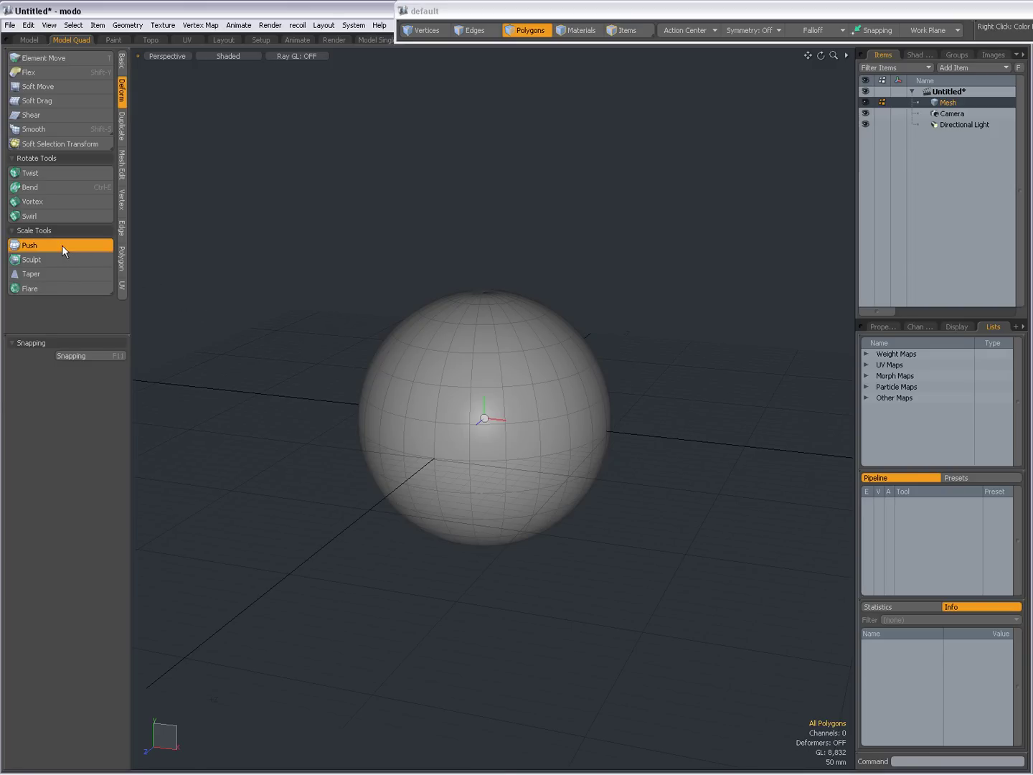
{"action": "left_click", "coordinate": [359, 303]}
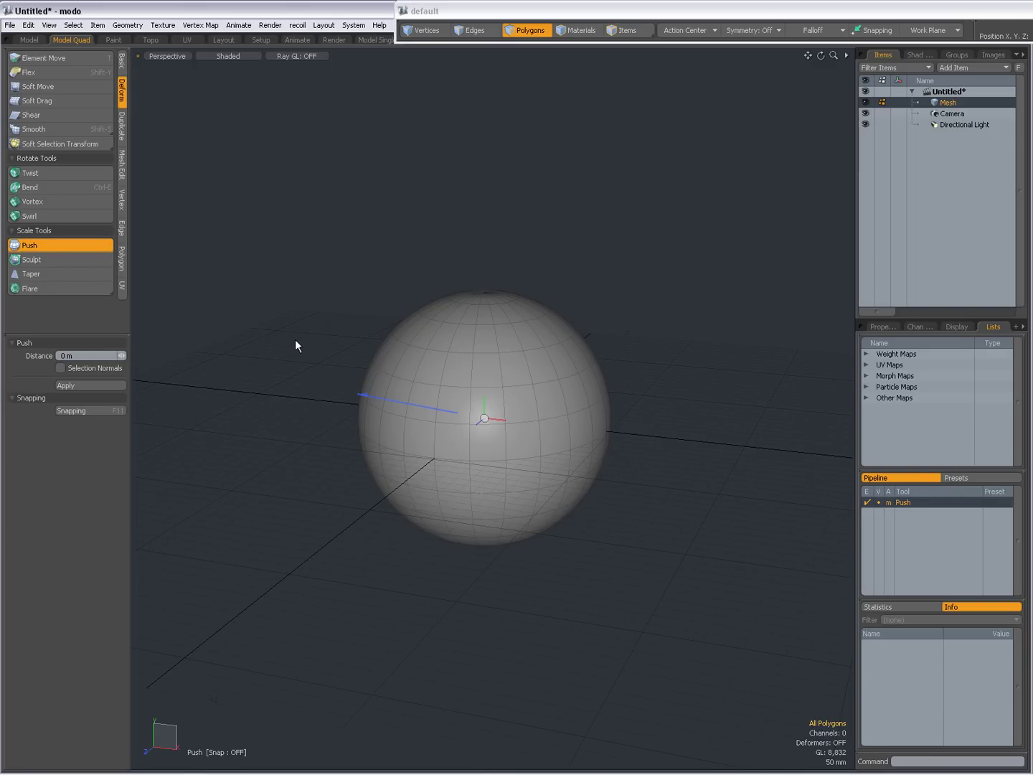
{"action": "left_click_drag", "start_coordinate": [381, 398], "coordinate": [381, 397]}
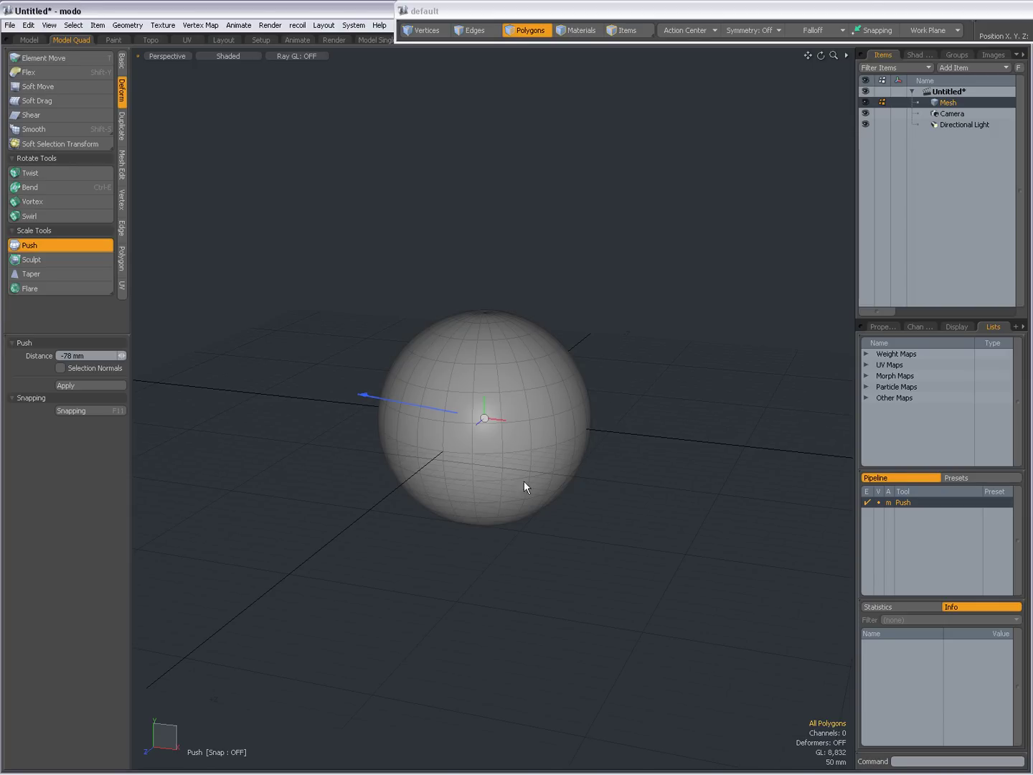
{"action": "key", "text": "space"}
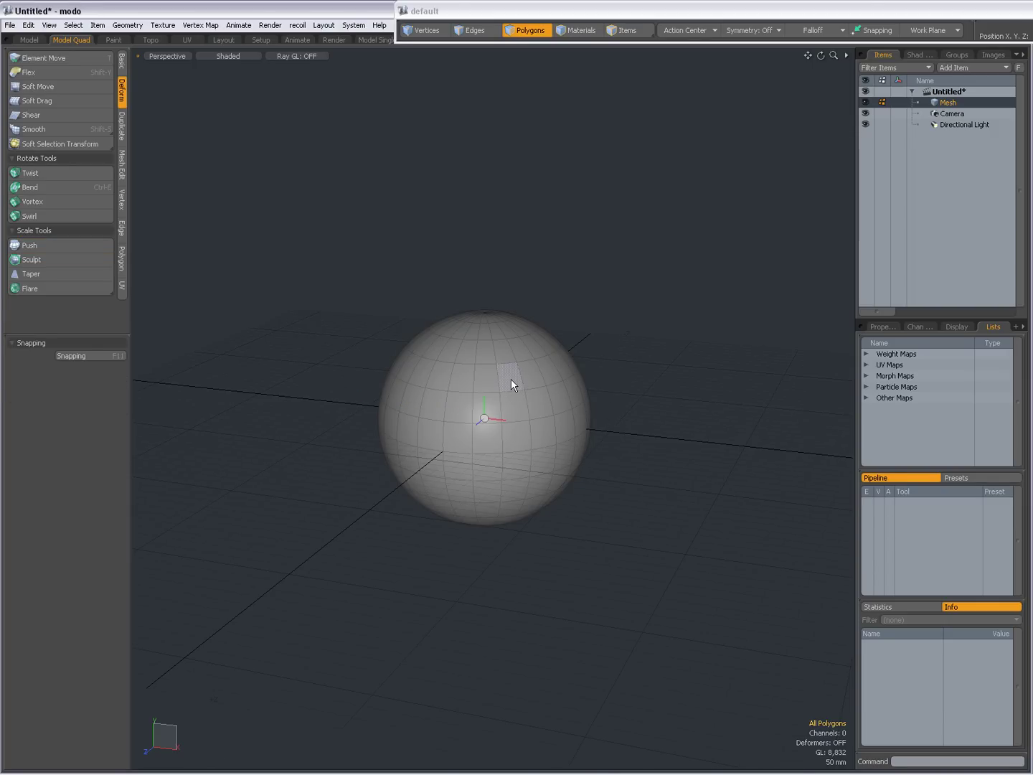
- Select a patch of polygons on the front of the sphere and push them outward about 154 mm
{"action": "left_click_drag", "start_coordinate": [511, 379], "coordinate": [449, 418]}
{"action": "left_click", "coordinate": [48, 245]}
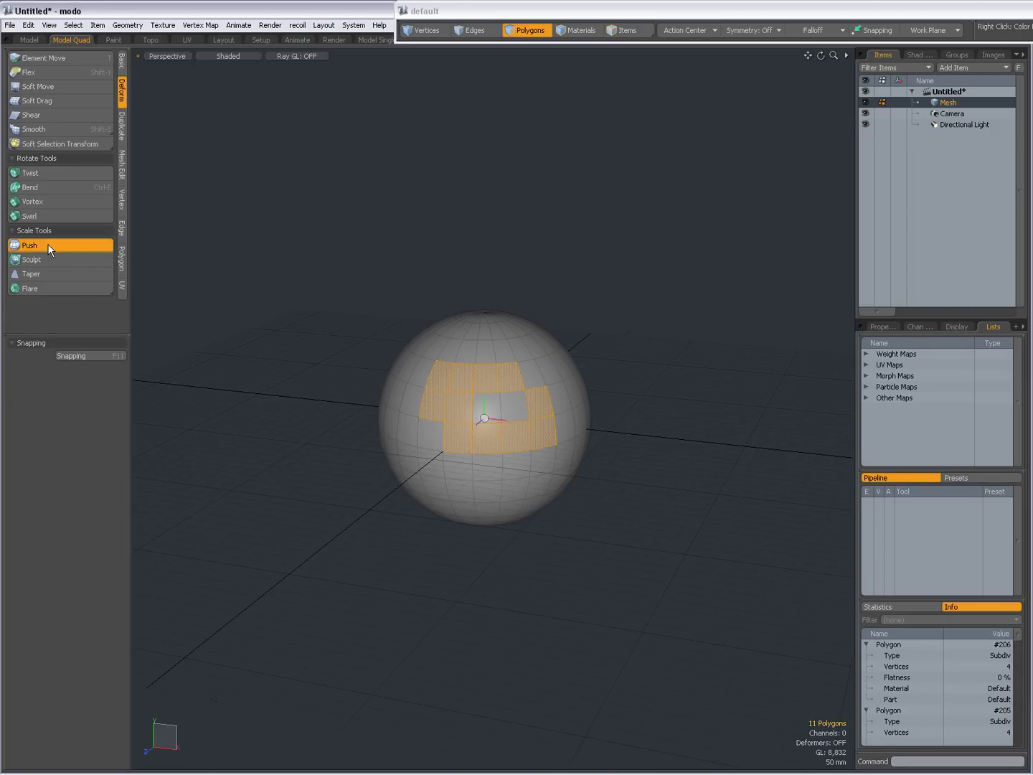
{"action": "left_click_drag", "start_coordinate": [471, 393], "coordinate": [624, 439], "text": "alt"}
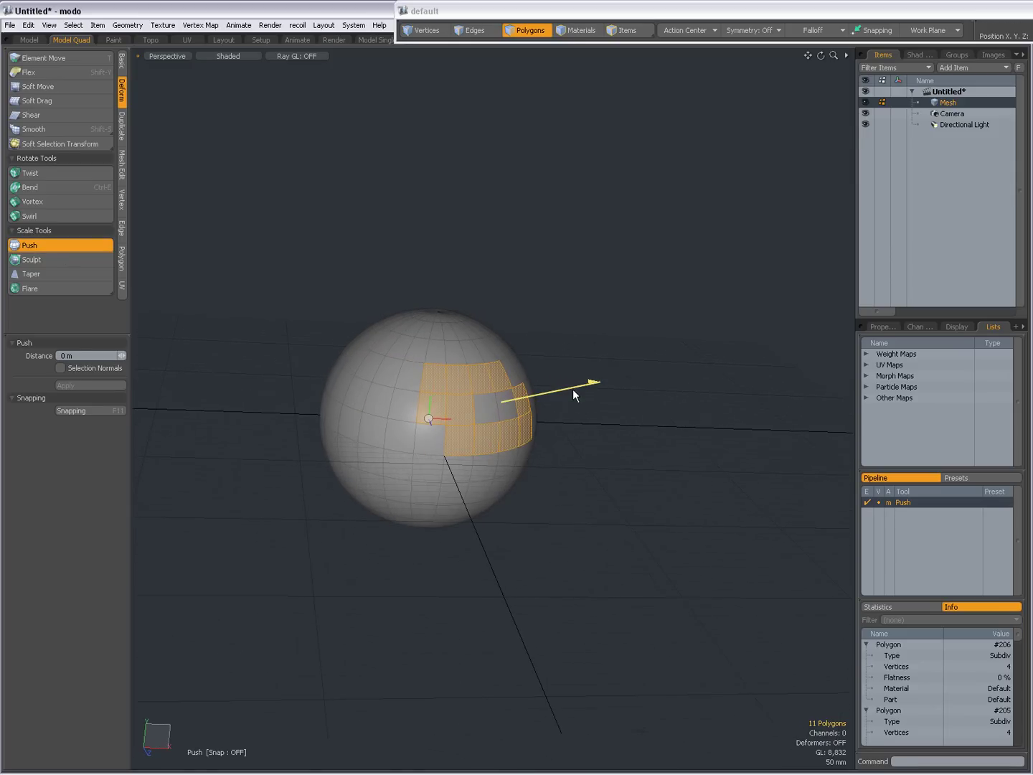
{"action": "left_click_drag", "start_coordinate": [577, 389], "coordinate": [597, 425]}
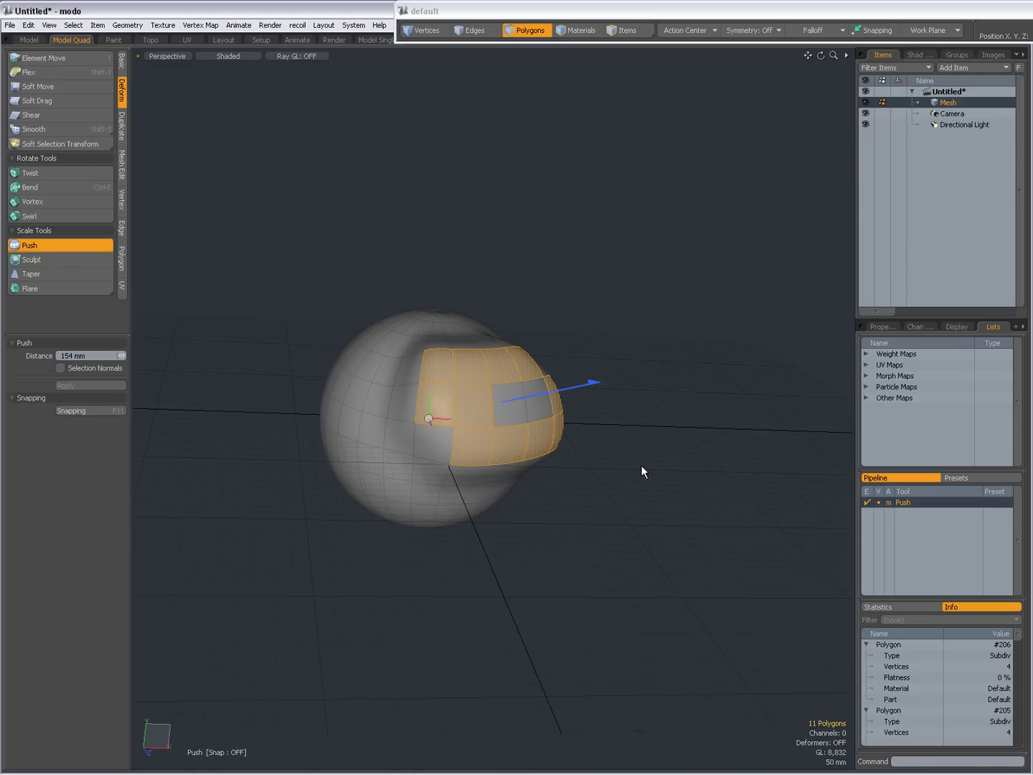
- Drop the Push tool and undo the patch's push and the polygon selection
{"action": "key", "text": "space"}
{"action": "key", "text": "ctrl+z"}
{"action": "key", "text": "ctrl+z"}
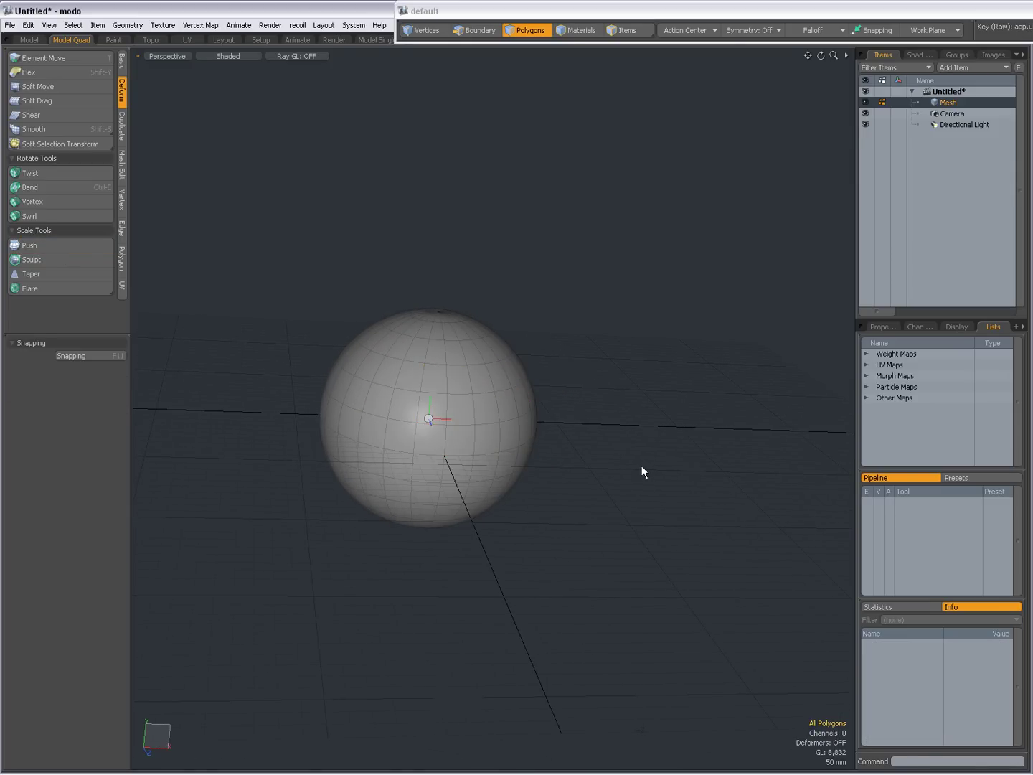
- Add a linear falloff running nearly vertically along the sphere, from about Y -438 mm to Y 564 mm
{"action": "left_click_drag", "start_coordinate": [647, 469], "coordinate": [461, 481], "text": "alt"}
{"action": "left_click", "coordinate": [804, 30]}
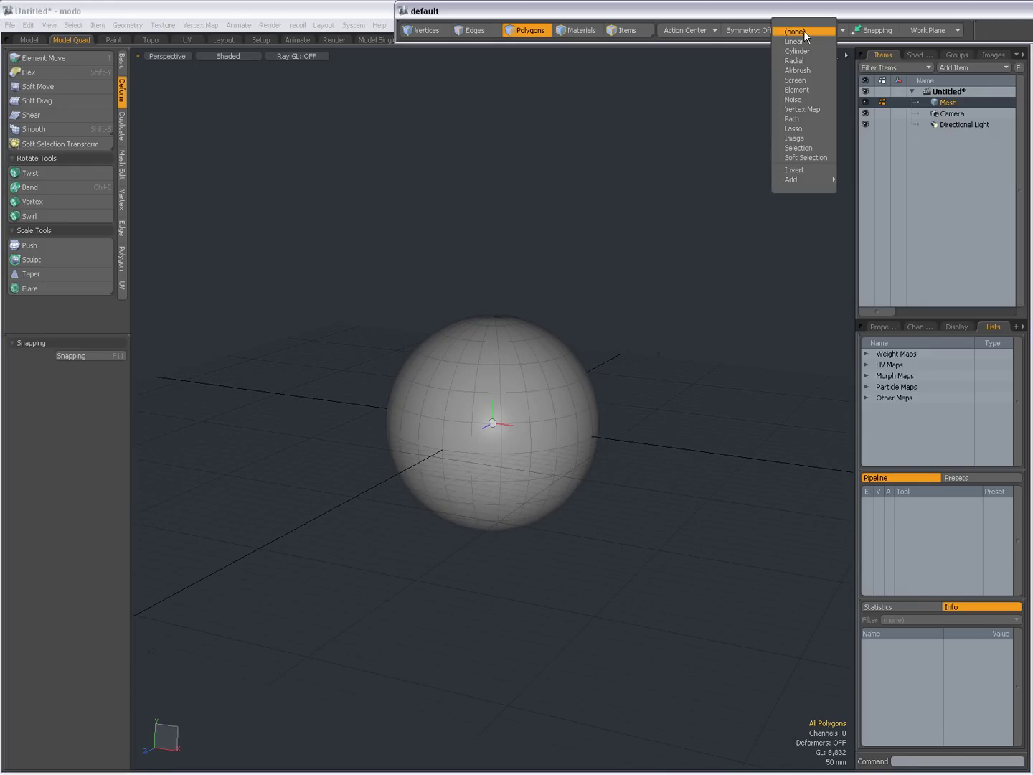
{"action": "left_click", "coordinate": [793, 41]}
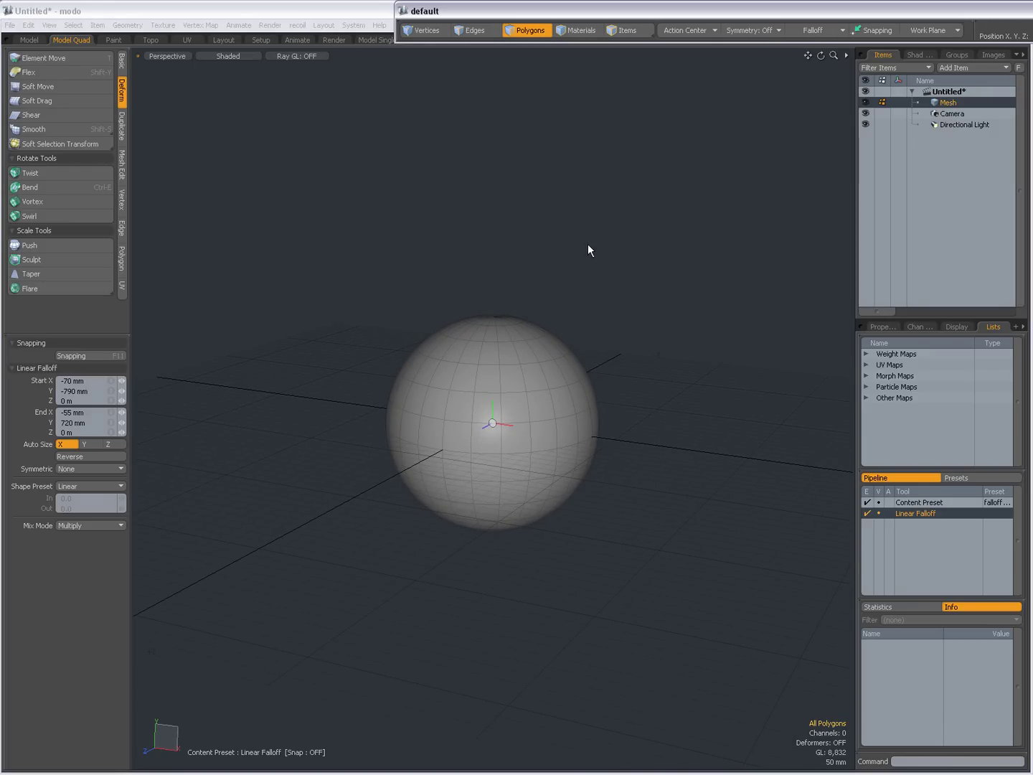
{"action": "left_click", "coordinate": [493, 295]}
{"action": "left_click_drag", "start_coordinate": [495, 342], "coordinate": [487, 556]}
{"action": "left_click_drag", "start_coordinate": [568, 340], "coordinate": [324, 355], "text": "alt"}
{"action": "left_click_drag", "start_coordinate": [445, 292], "coordinate": [566, 287]}
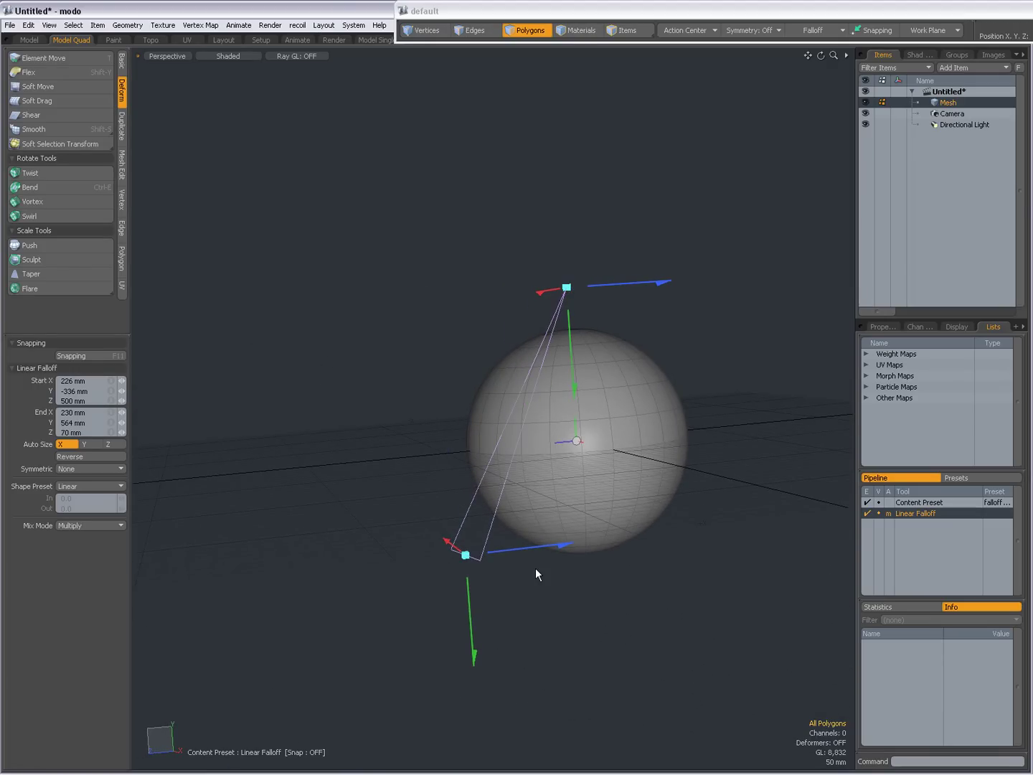
{"action": "left_click_drag", "start_coordinate": [466, 556], "coordinate": [590, 568]}
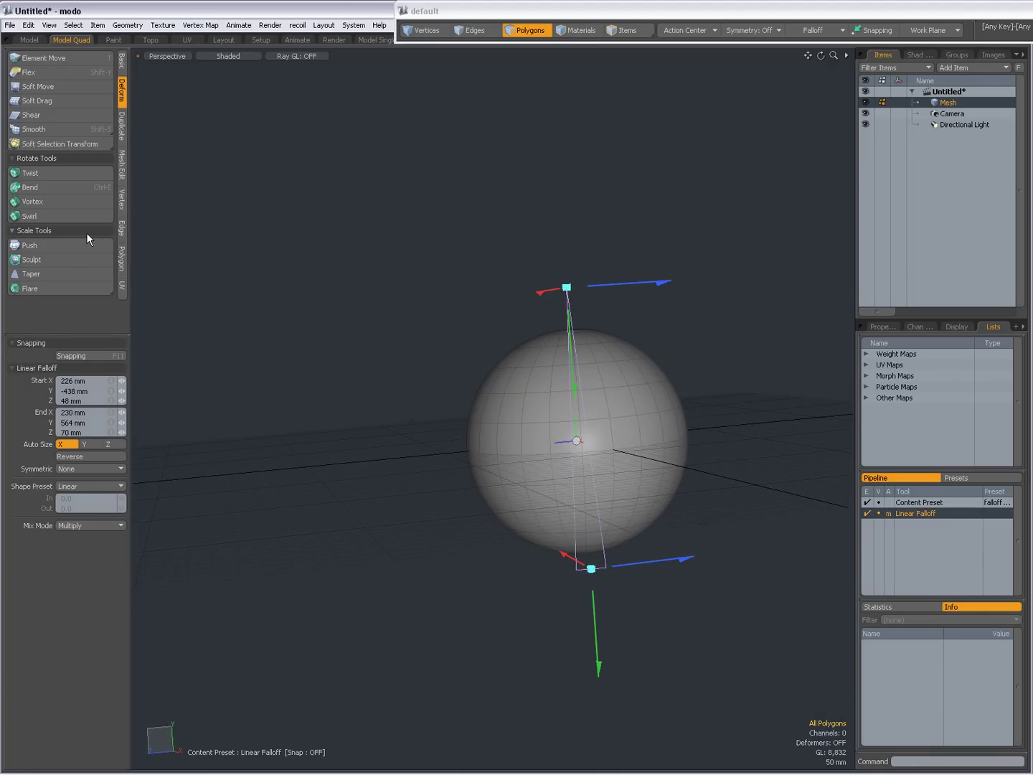
- Push the sphere outward through the linear falloff, with the falloff end at about X 470 mm, Y 572 mm, and clear the tools
{"action": "left_click", "coordinate": [60, 245]}
{"action": "left_click_drag", "start_coordinate": [522, 481], "coordinate": [489, 431], "text": "alt"}
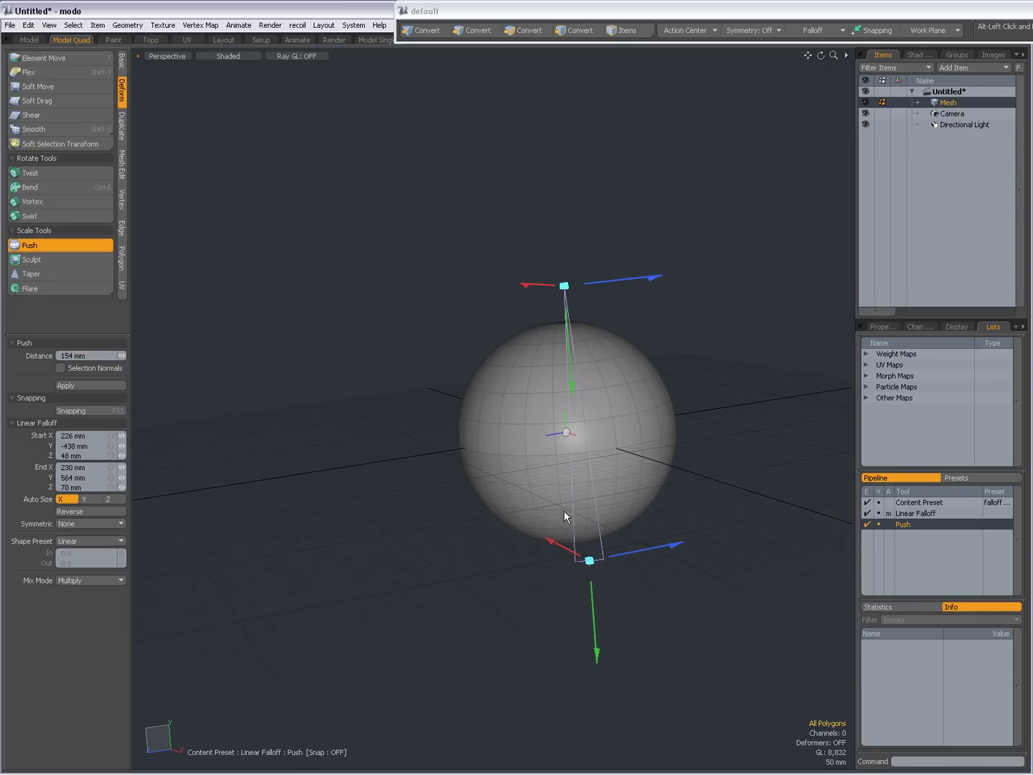
{"action": "left_click", "coordinate": [419, 370]}
{"action": "left_click_drag", "start_coordinate": [414, 443], "coordinate": [640, 514], "text": "alt"}
{"action": "left_click_drag", "start_coordinate": [462, 388], "coordinate": [637, 424]}
{"action": "left_click_drag", "start_coordinate": [514, 283], "coordinate": [484, 322]}
{"action": "key", "text": "space"}
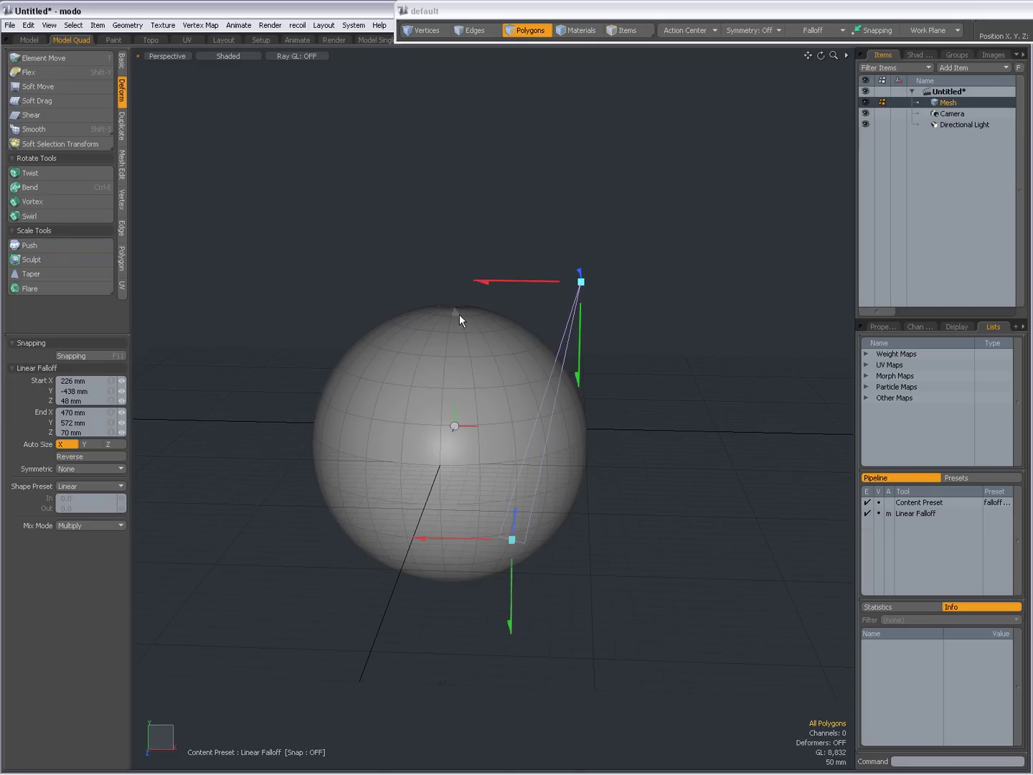
{"action": "key", "text": "space"}
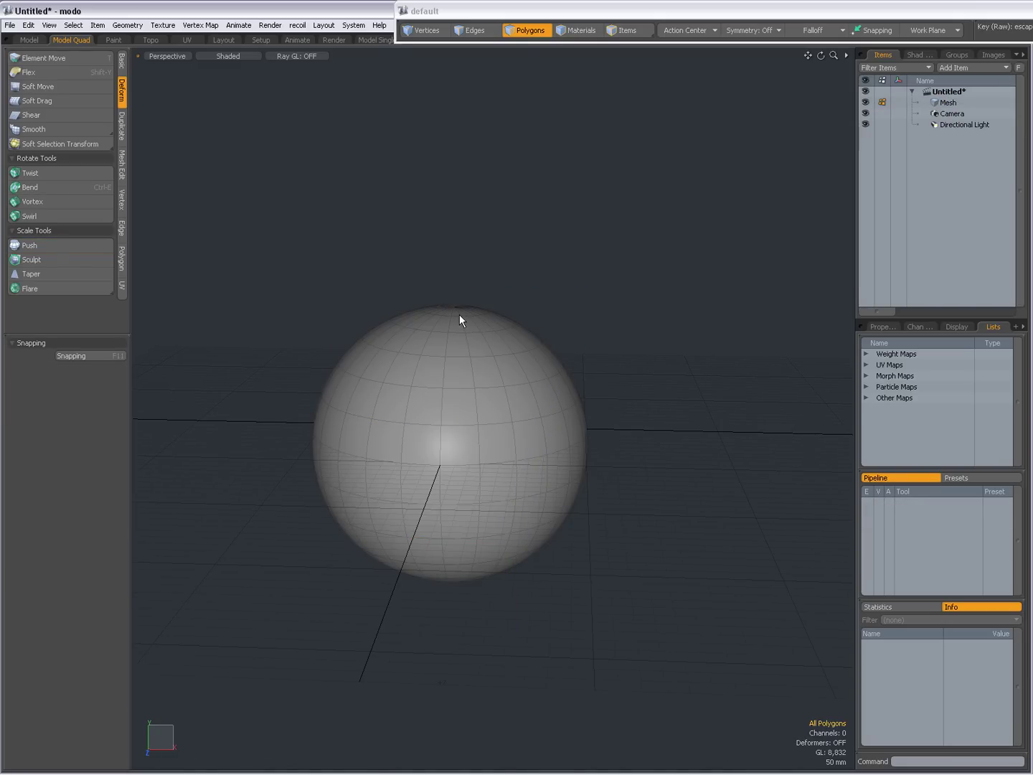
- Check the WordPad tool notes, return to modo and flare the sphere about 240 mm, with the falloff start near X -567 mm, Y 82 mm
{"action": "key", "text": "alt+Tab"}
{"action": "key", "text": "alt+Tab"}
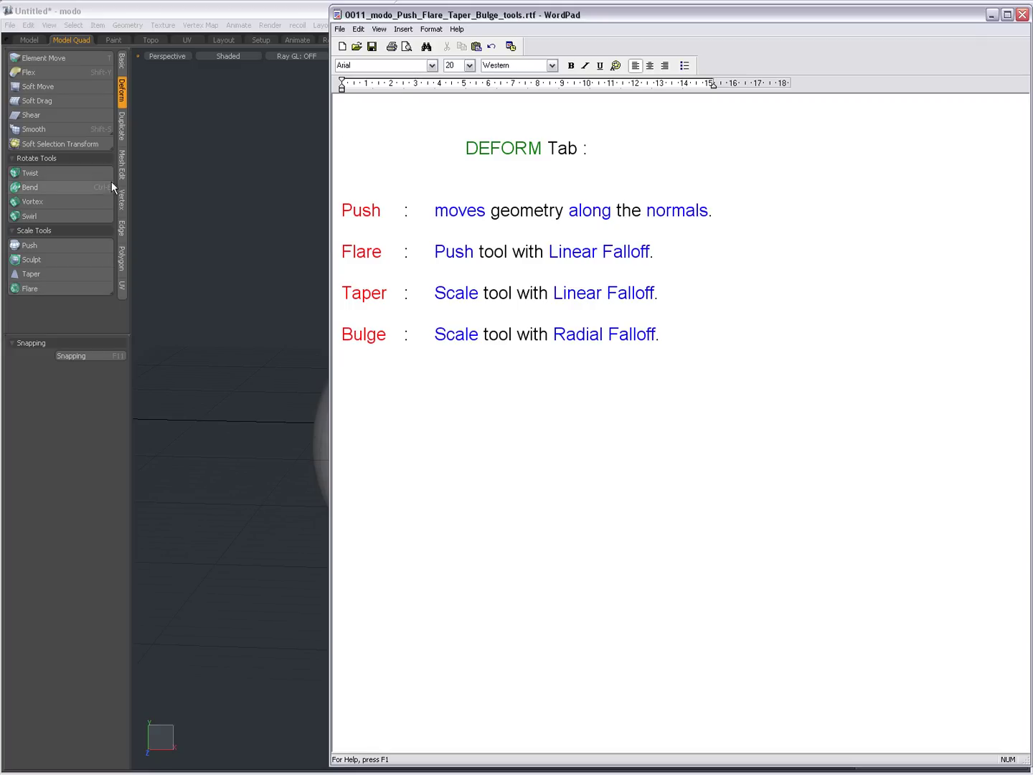
{"action": "left_click", "coordinate": [60, 288]}
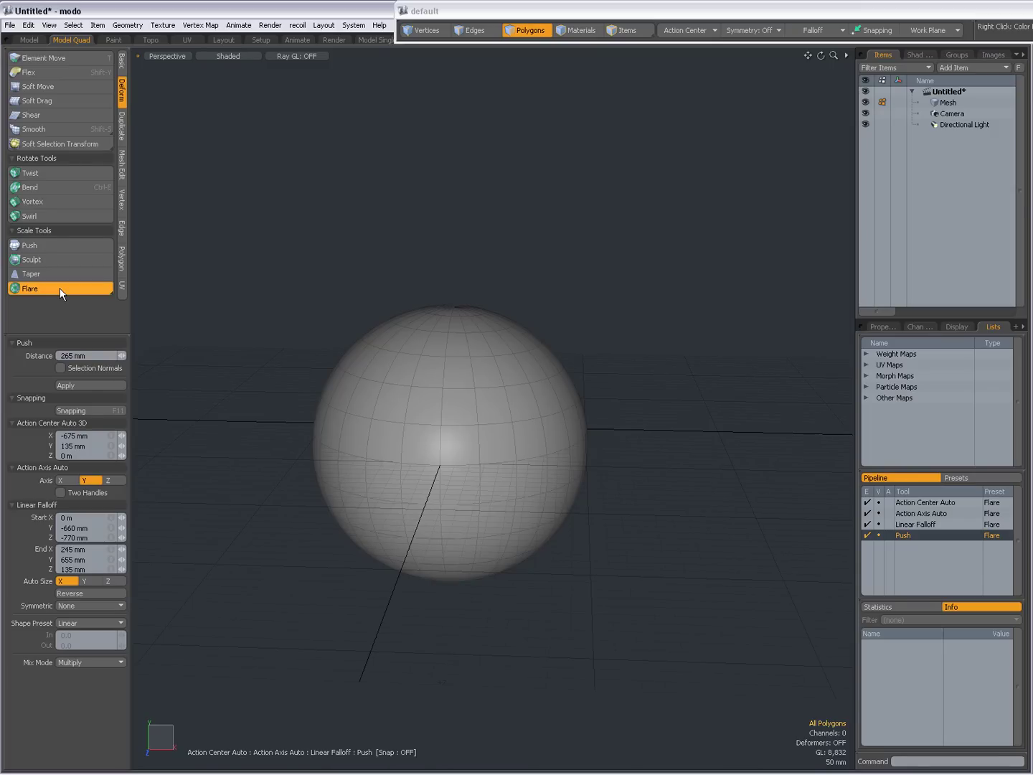
{"action": "left_click", "coordinate": [307, 291]}
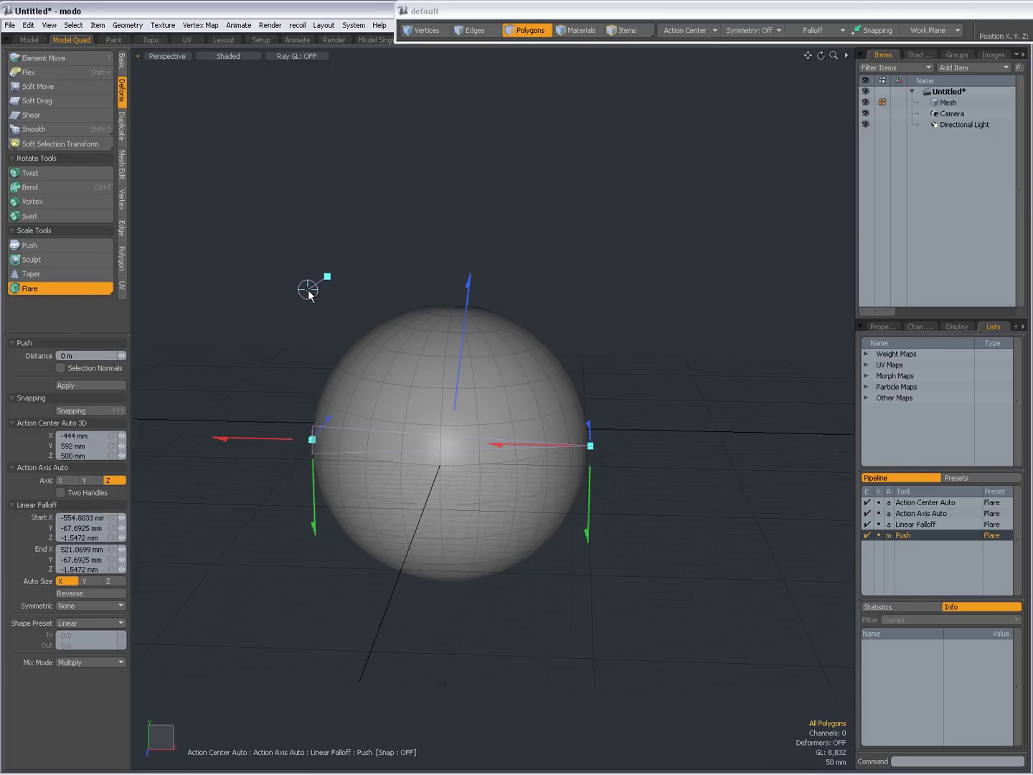
{"action": "left_click_drag", "start_coordinate": [539, 476], "coordinate": [494, 465], "text": "alt"}
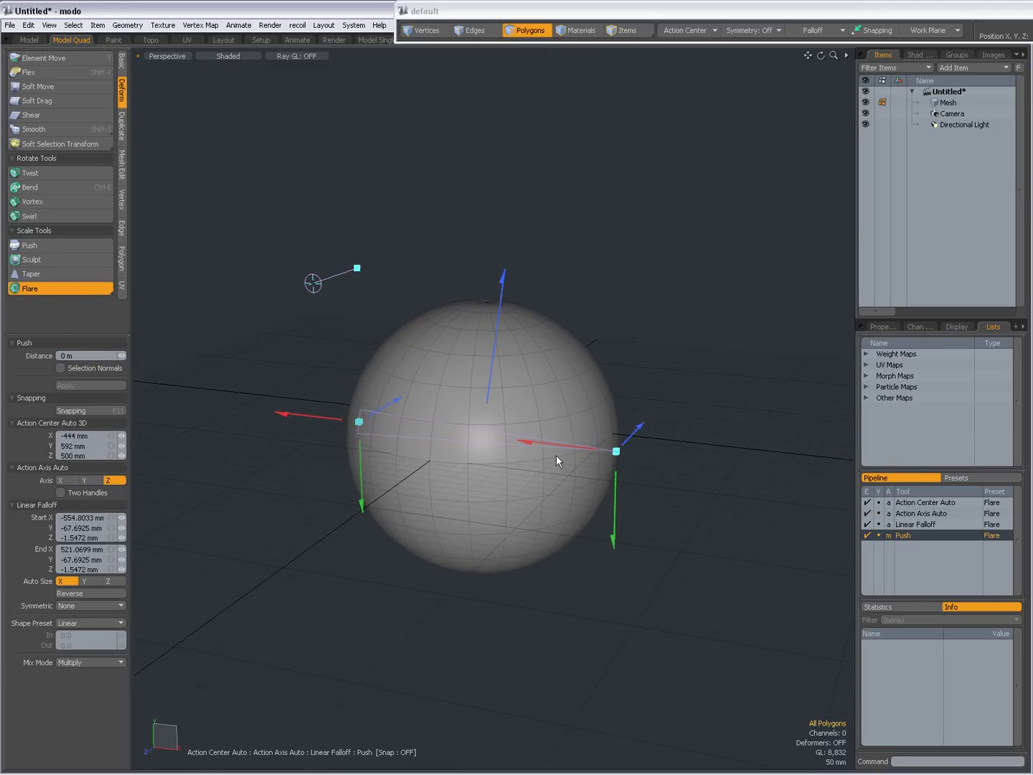
{"action": "left_click_drag", "start_coordinate": [491, 358], "coordinate": [528, 470]}
{"action": "left_click_drag", "start_coordinate": [317, 433], "coordinate": [312, 396]}
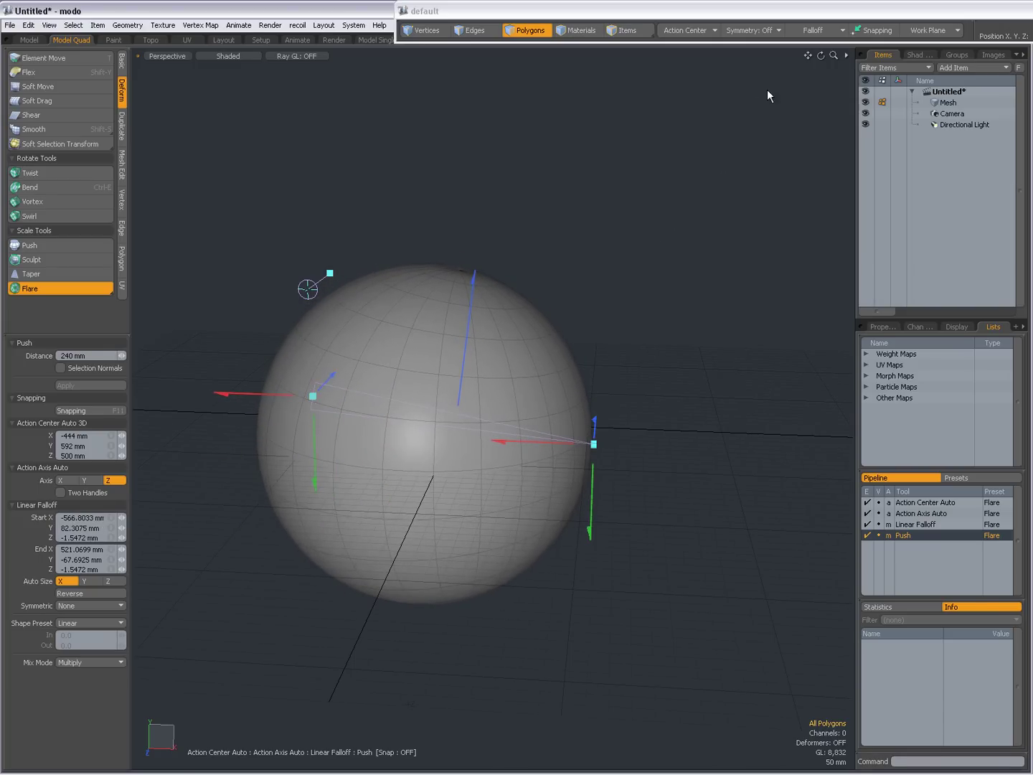
- Switch the falloff to Radial, centred at about 212, 284, 398 mm with a size of about 420, -458, -480 mm
{"action": "left_click", "coordinate": [809, 33]}
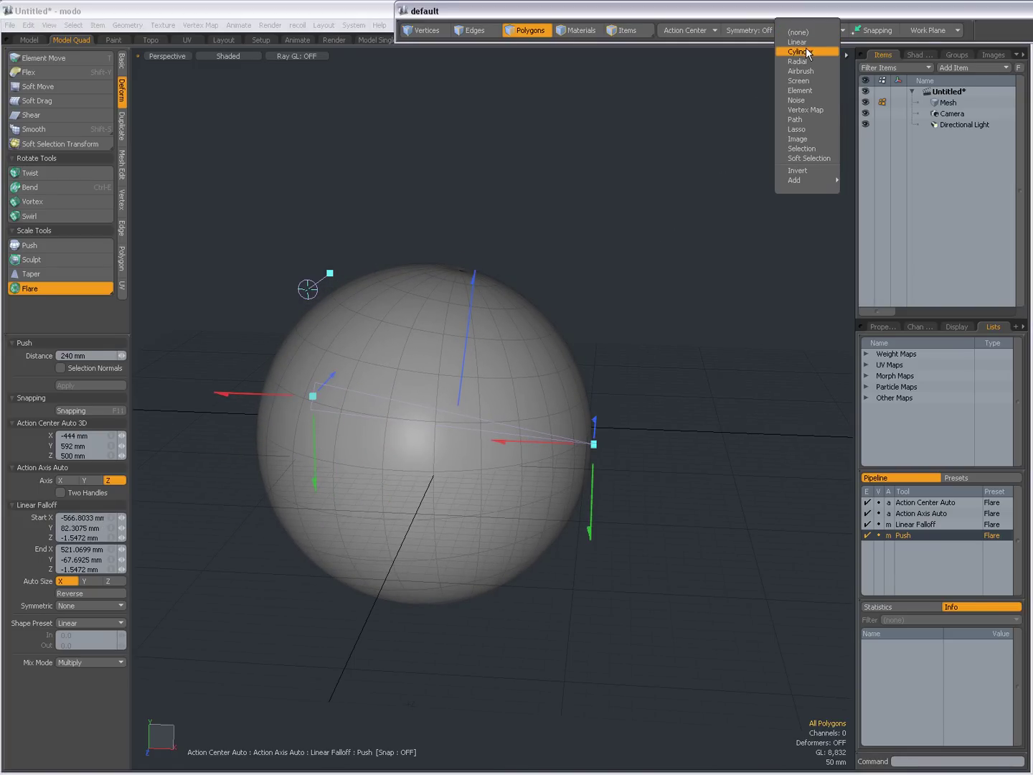
{"action": "left_click", "coordinate": [798, 61]}
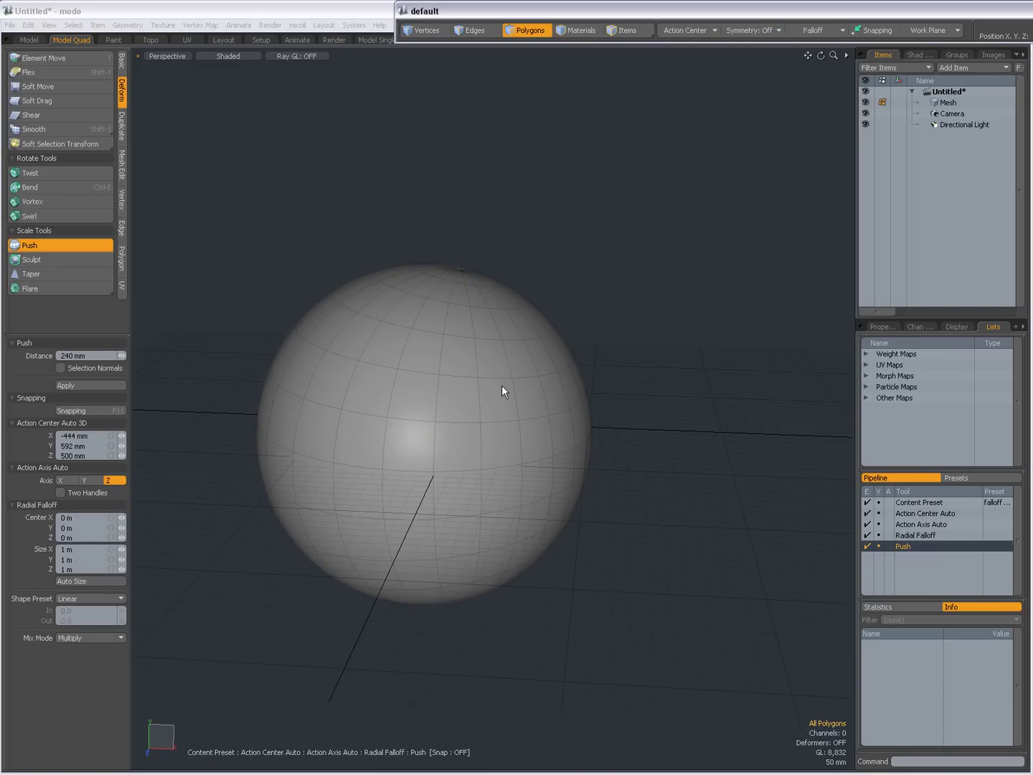
{"action": "left_click_drag", "start_coordinate": [501, 391], "coordinate": [314, 430]}
{"action": "left_click_drag", "start_coordinate": [458, 390], "coordinate": [344, 436]}
{"action": "left_click_drag", "start_coordinate": [386, 490], "coordinate": [530, 362], "text": "alt"}
- Push the sphere's geometry inside the radial falloff outward about 412 mm and clear the tool and falloff
{"action": "left_click", "coordinate": [306, 293]}
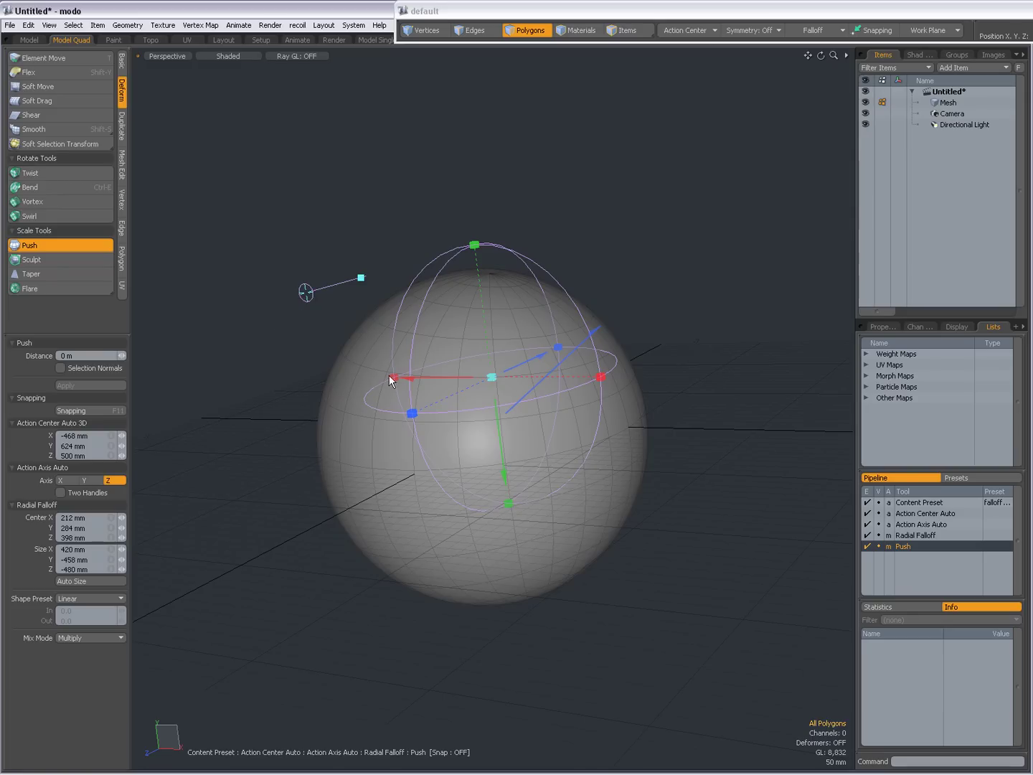
{"action": "left_click_drag", "start_coordinate": [390, 381], "coordinate": [600, 441], "text": "alt"}
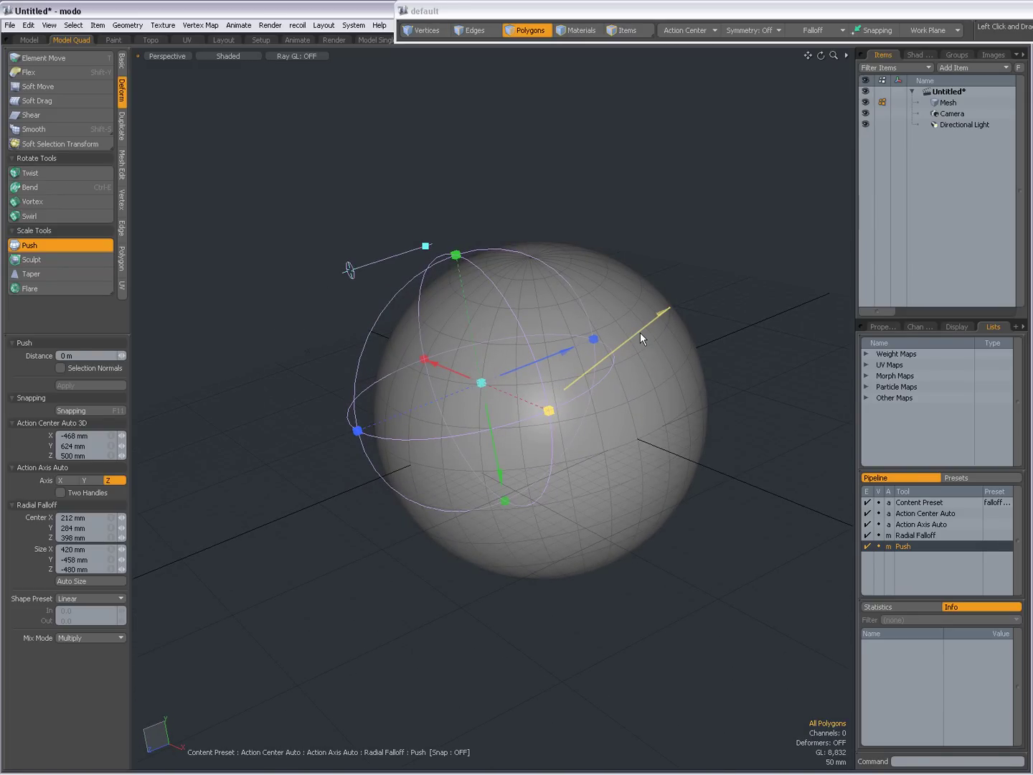
{"action": "left_click_drag", "start_coordinate": [640, 333], "coordinate": [641, 332]}
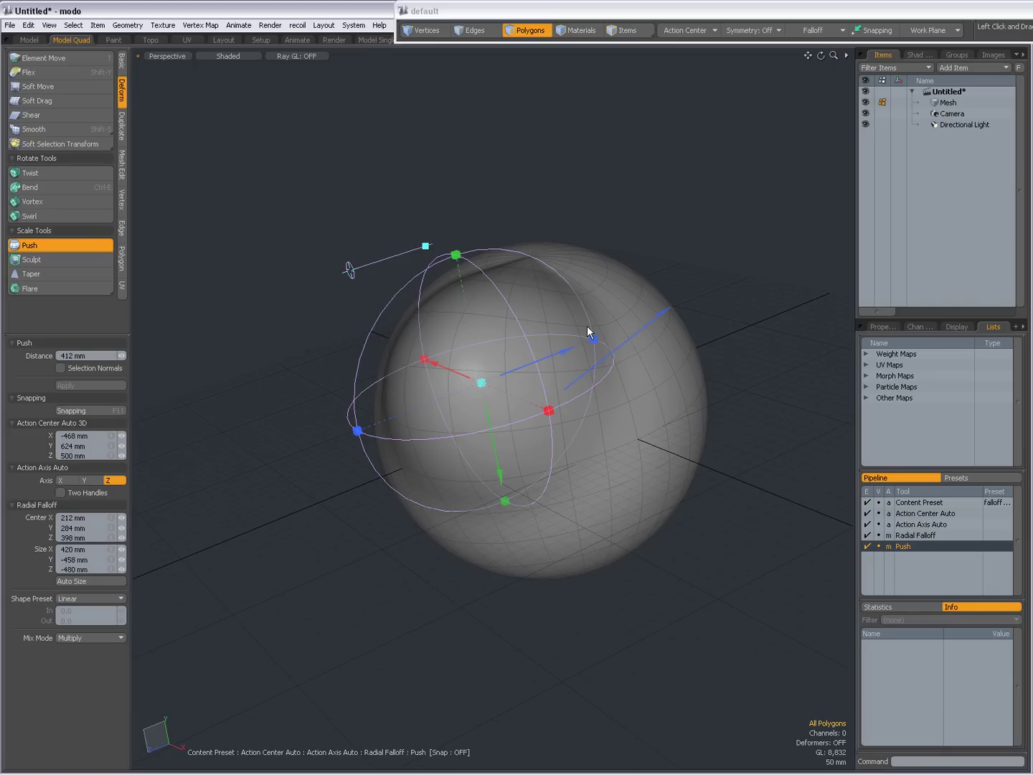
{"action": "key", "text": "space"}
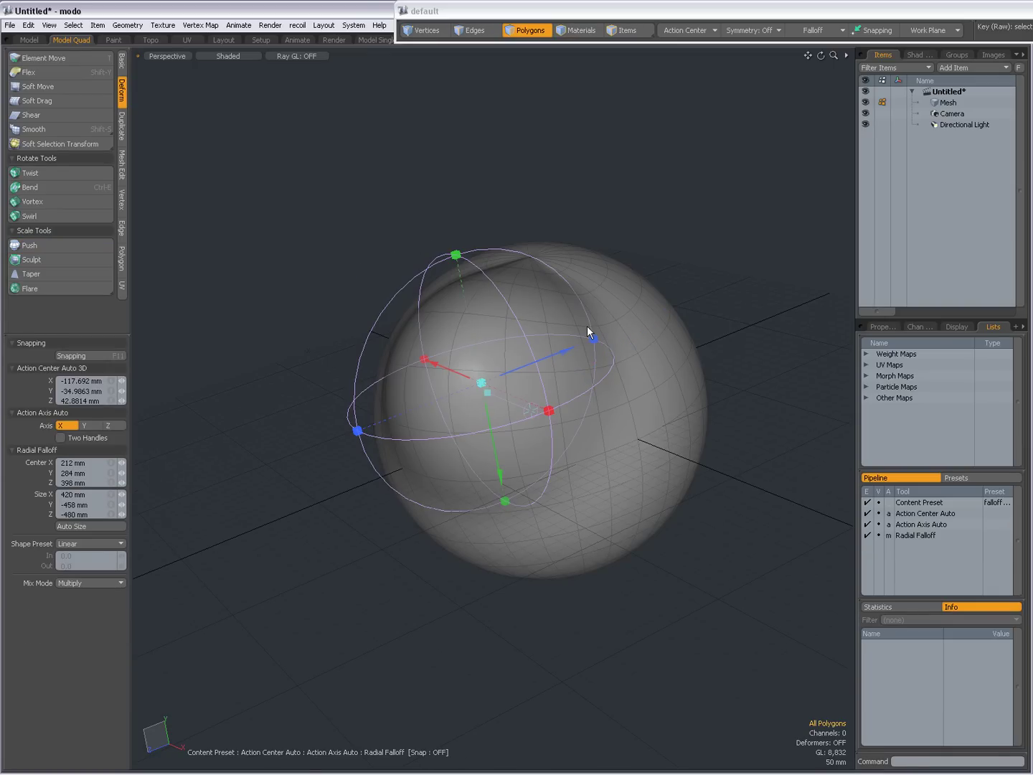
{"action": "key", "text": "space"}
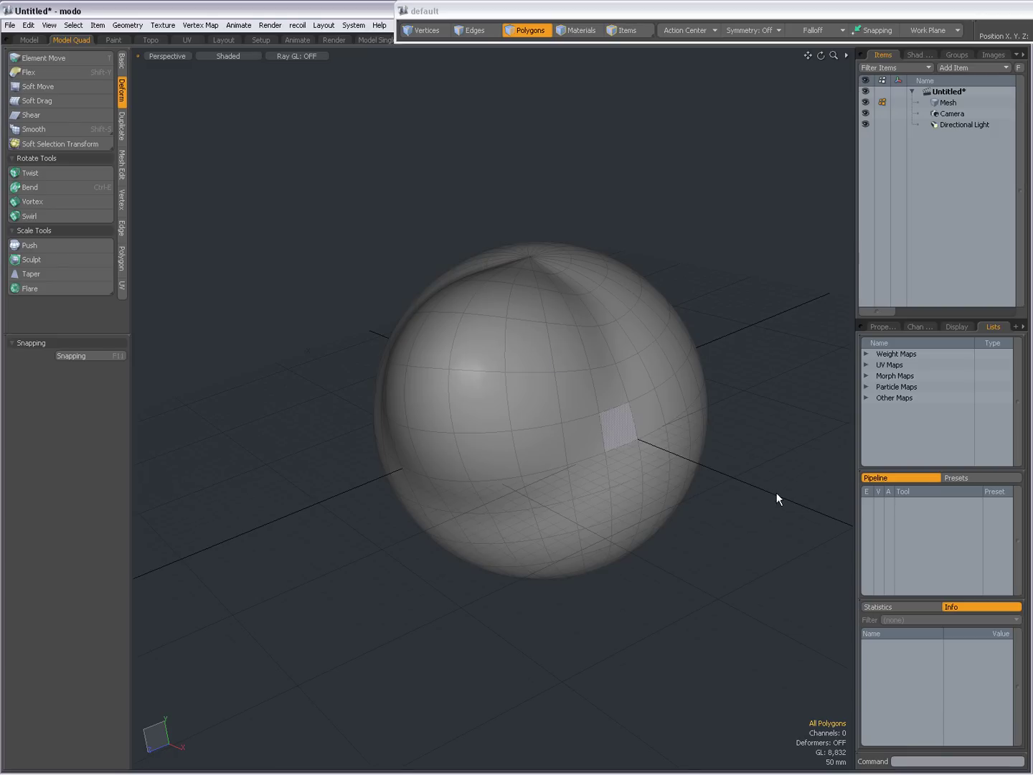
- Switch to the WordPad notes and review the definitions of the Push, Flare, Taper and Bulge tools
{"action": "key", "text": "alt+Tab"}
{"action": "key", "text": "alt+Tab"}
{"action": "key", "text": "alt+Tab"}
{"action": "key", "text": "alt+Tab"}
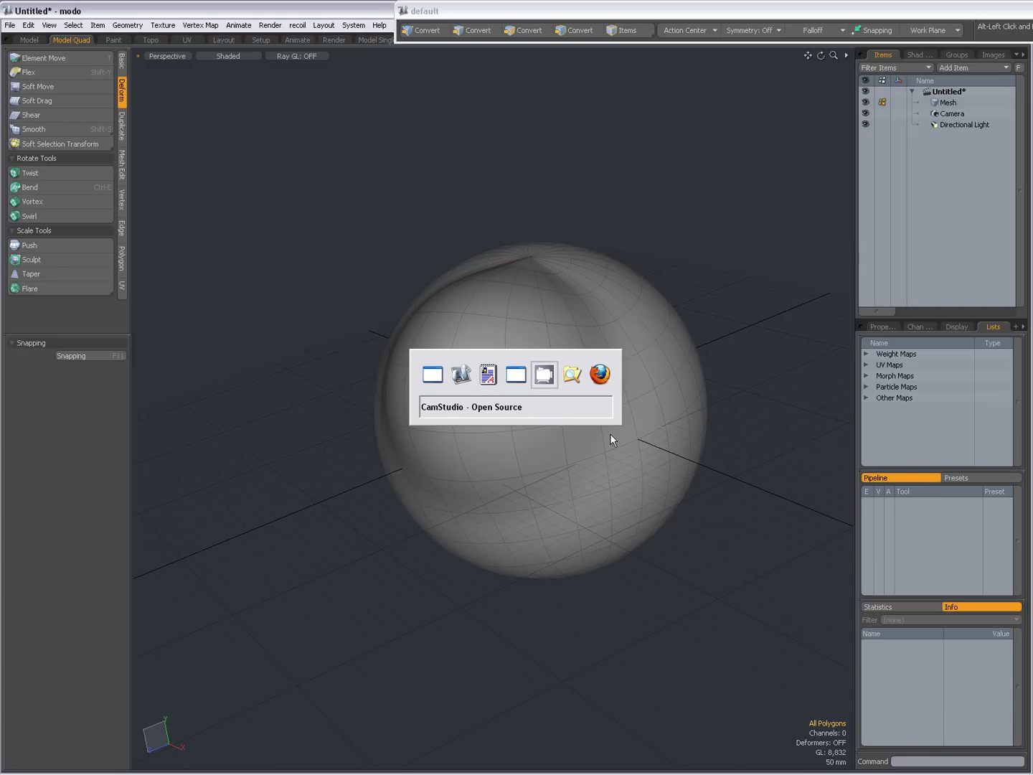
{"action": "key", "text": "alt+Tab"}
{"action": "key", "text": "alt+Tab"}
{"action": "key", "text": "alt+Tab"}
{"action": "key", "text": "alt+Tab"}
{"action": "key", "text": "alt+Tab"}
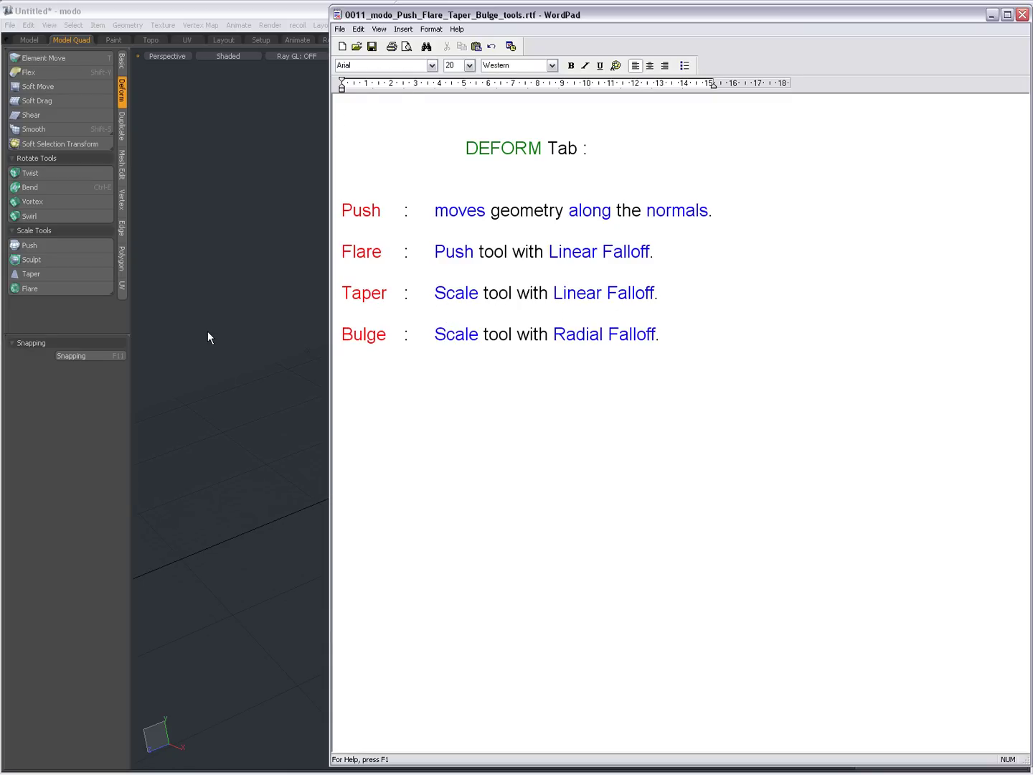
- Return to modo, look at the basic tool set and go back to the deformation tools
{"action": "key", "text": "alt+Tab"}
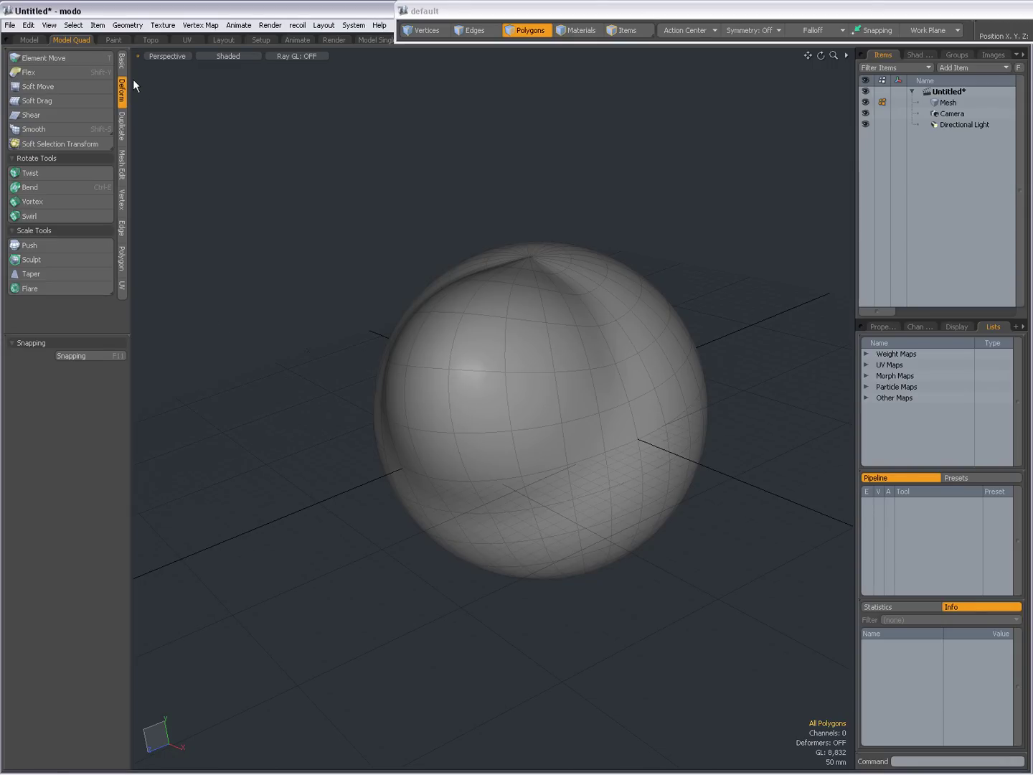
{"action": "left_click", "coordinate": [123, 63]}
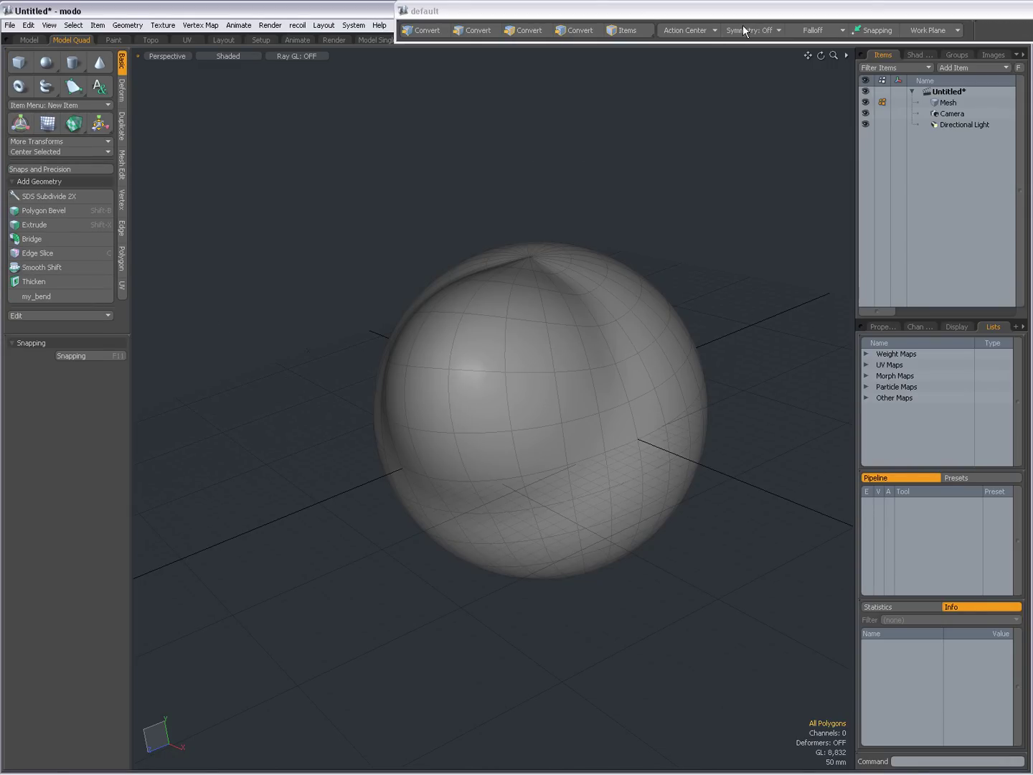
{"action": "left_click", "coordinate": [123, 99]}
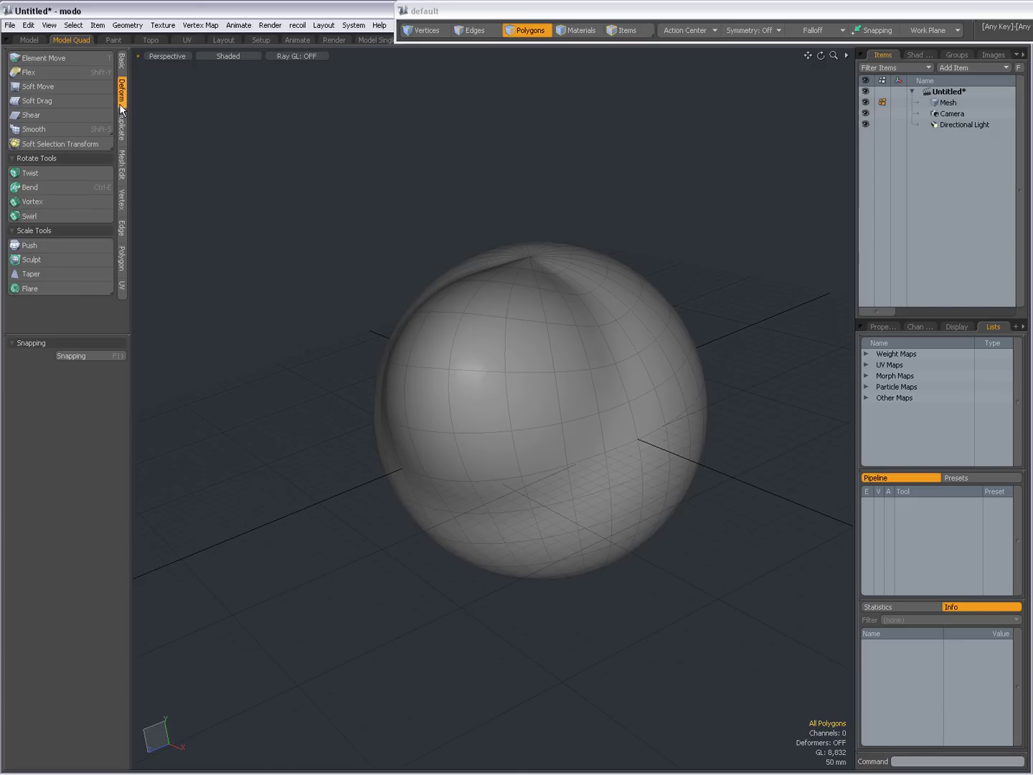
- Switch to the WordPad notes to check the Taper definition and return to modo
{"action": "key", "text": "alt+Tab"}
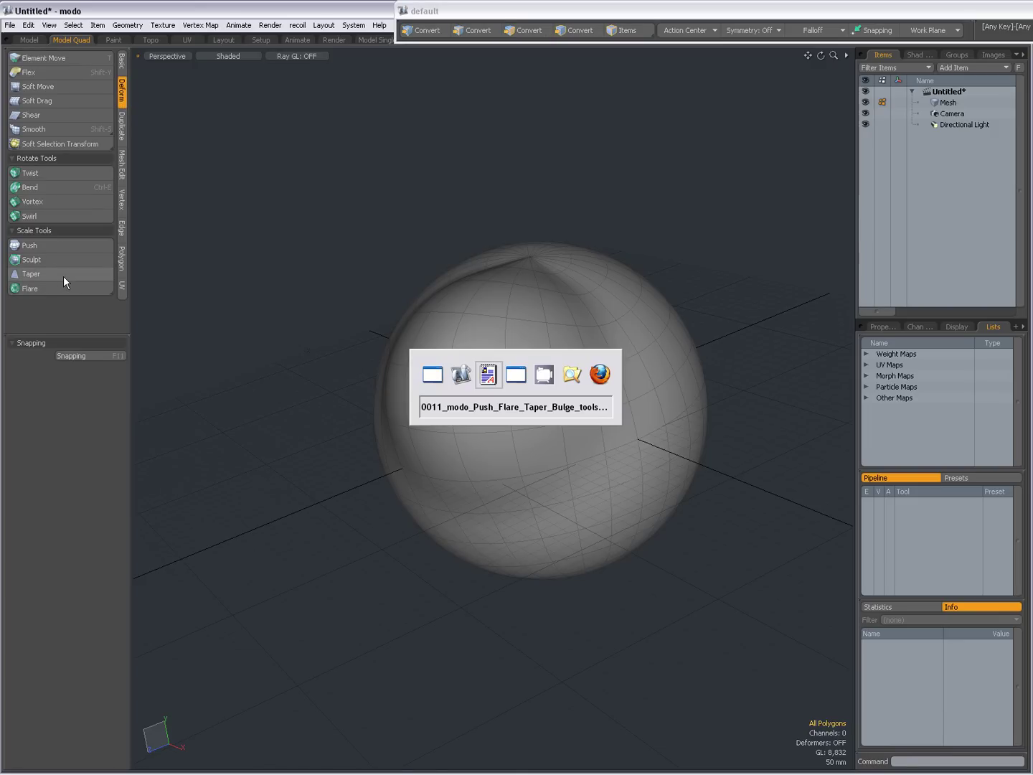
{"action": "key", "text": "Tab"}
{"action": "key", "text": "Tab"}
{"action": "key", "text": "Tab"}
{"action": "key", "text": "Tab"}
{"action": "key", "text": "Tab"}
{"action": "key", "text": "Tab"}
{"action": "key", "text": "Tab"}
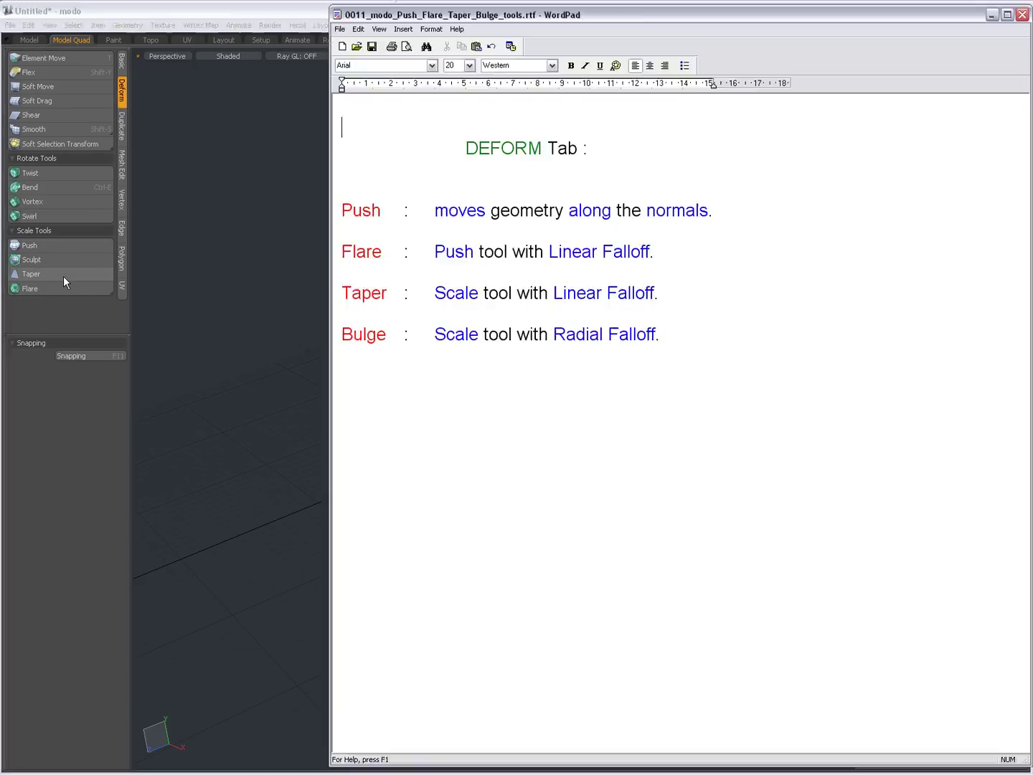
{"action": "key", "text": "alt+Tab"}
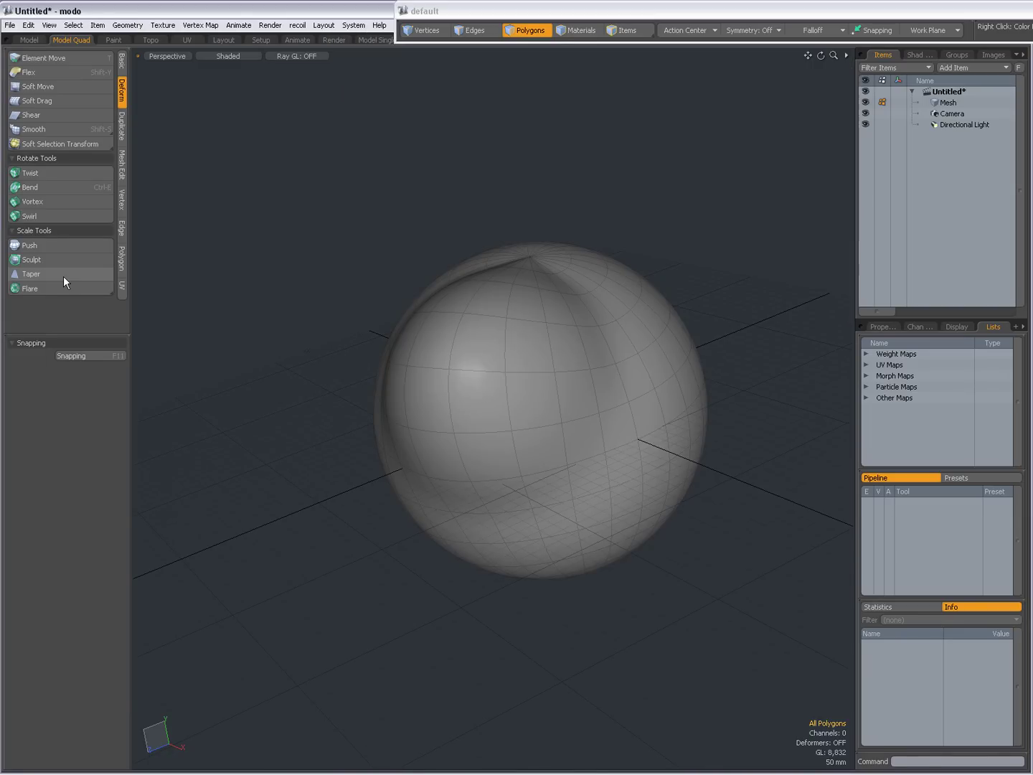
- Taper the sphere with a linear falloff running from about Z -665 mm to Z 751 mm, scaling X to 1.39
{"action": "left_click", "coordinate": [63, 275]}
{"action": "left_click", "coordinate": [496, 410]}
{"action": "left_click_drag", "start_coordinate": [489, 475], "coordinate": [537, 557], "text": "alt"}
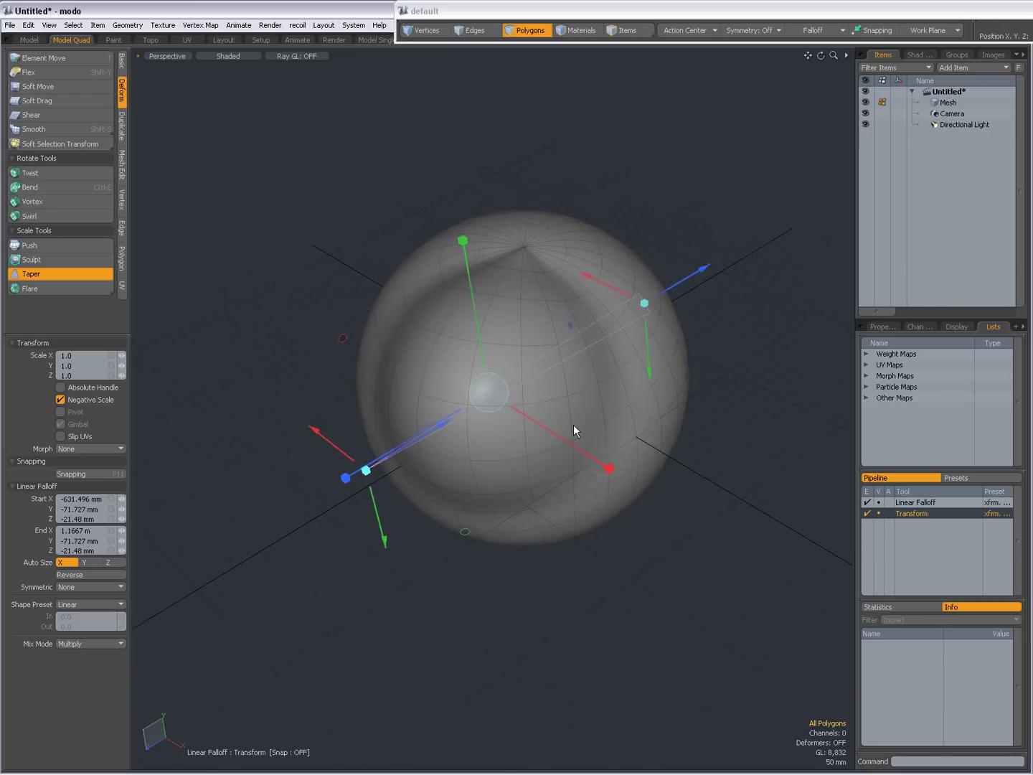
{"action": "left_click_drag", "start_coordinate": [559, 431], "coordinate": [623, 398], "text": "alt"}
{"action": "left_click_drag", "start_coordinate": [624, 456], "coordinate": [680, 478]}
{"action": "left_click_drag", "start_coordinate": [630, 550], "coordinate": [537, 433], "text": "alt"}
{"action": "mouse_move", "coordinate": [622, 355]}
{"action": "left_mouse_down"}
{"action": "mouse_move", "coordinate": [602, 350]}
{"action": "mouse_move", "coordinate": [621, 356]}
{"action": "left_mouse_up"}
{"action": "scroll", "coordinate": [529, 394], "scroll_direction": "down", "scroll_amount": 2}
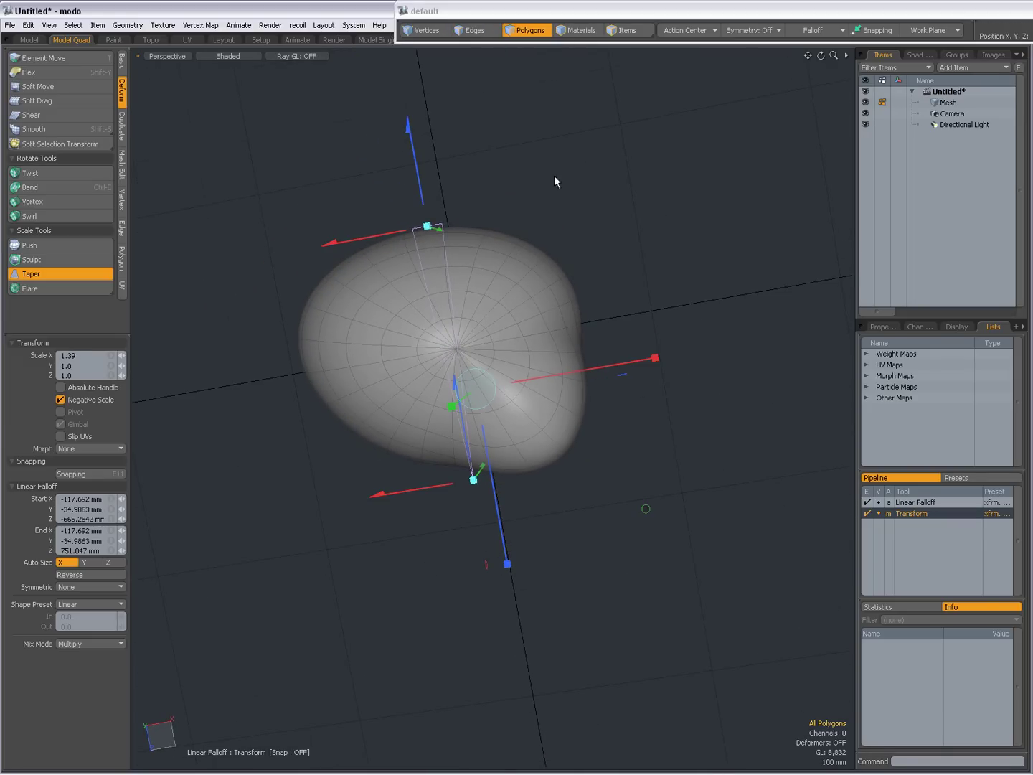
- Switch to a Cylinder falloff along Z, centred at -270, 65, 0 mm with a size of 745 mm by -1.13 m
{"action": "left_click", "coordinate": [816, 30]}
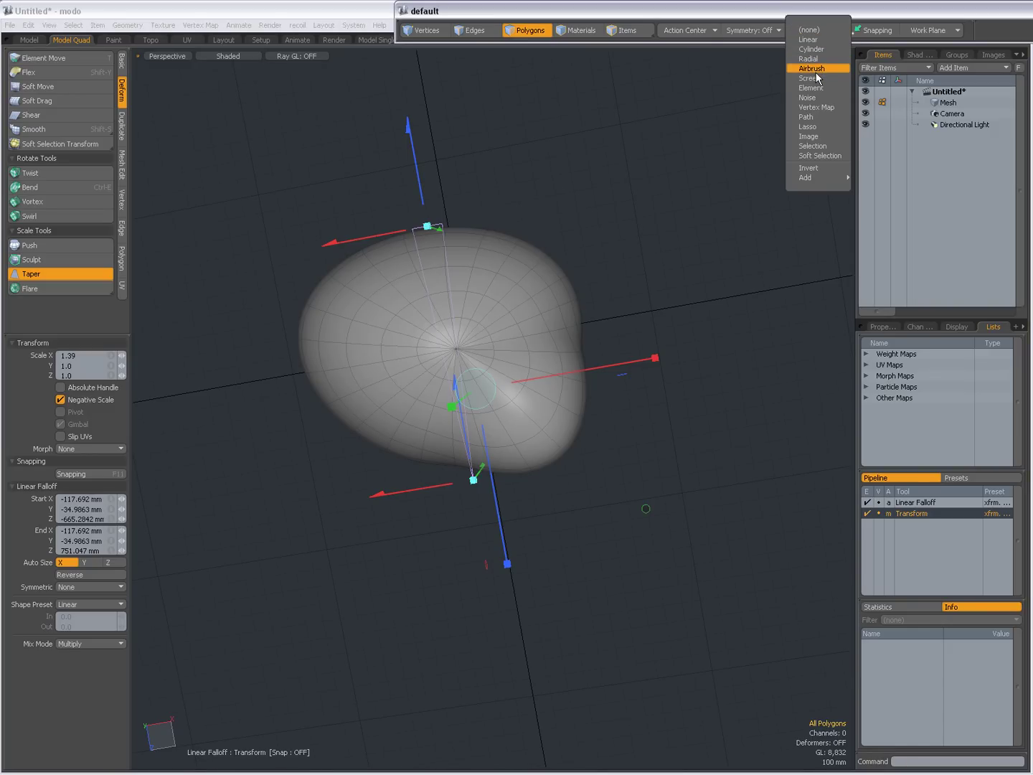
{"action": "left_click", "coordinate": [811, 48]}
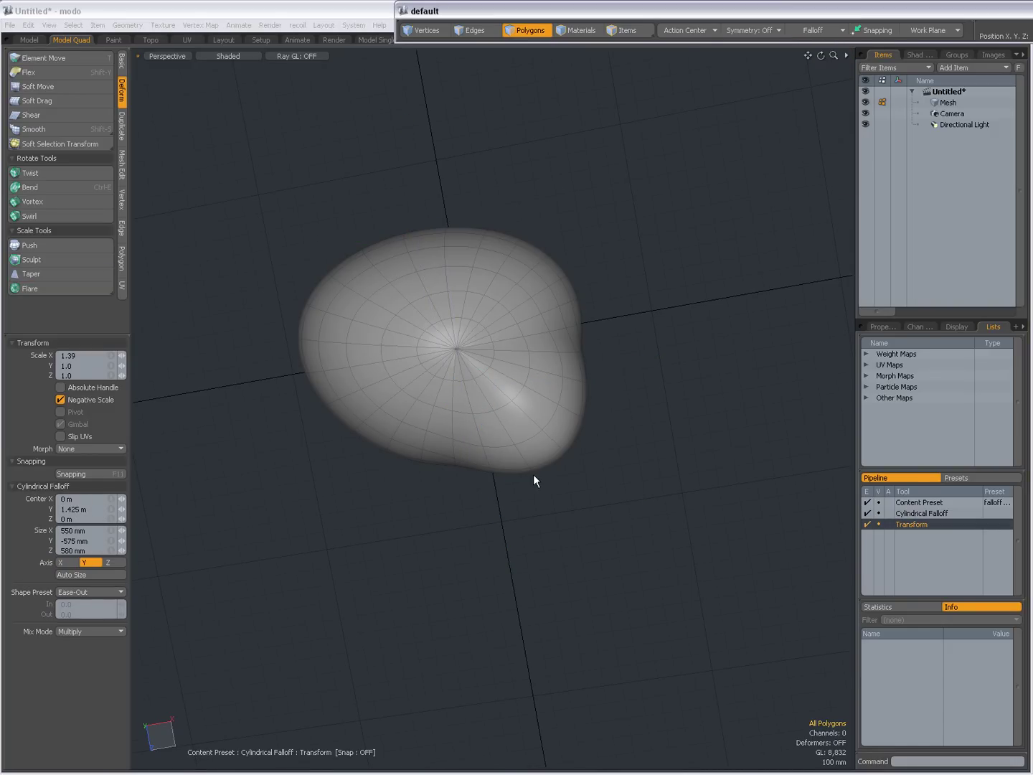
{"action": "left_click_drag", "start_coordinate": [532, 475], "coordinate": [441, 386], "text": "alt"}
{"action": "right_click_drag", "start_coordinate": [440, 384], "coordinate": [604, 473]}
{"action": "left_click_drag", "start_coordinate": [604, 474], "coordinate": [637, 508], "text": "alt"}
{"action": "left_click", "coordinate": [381, 344]}
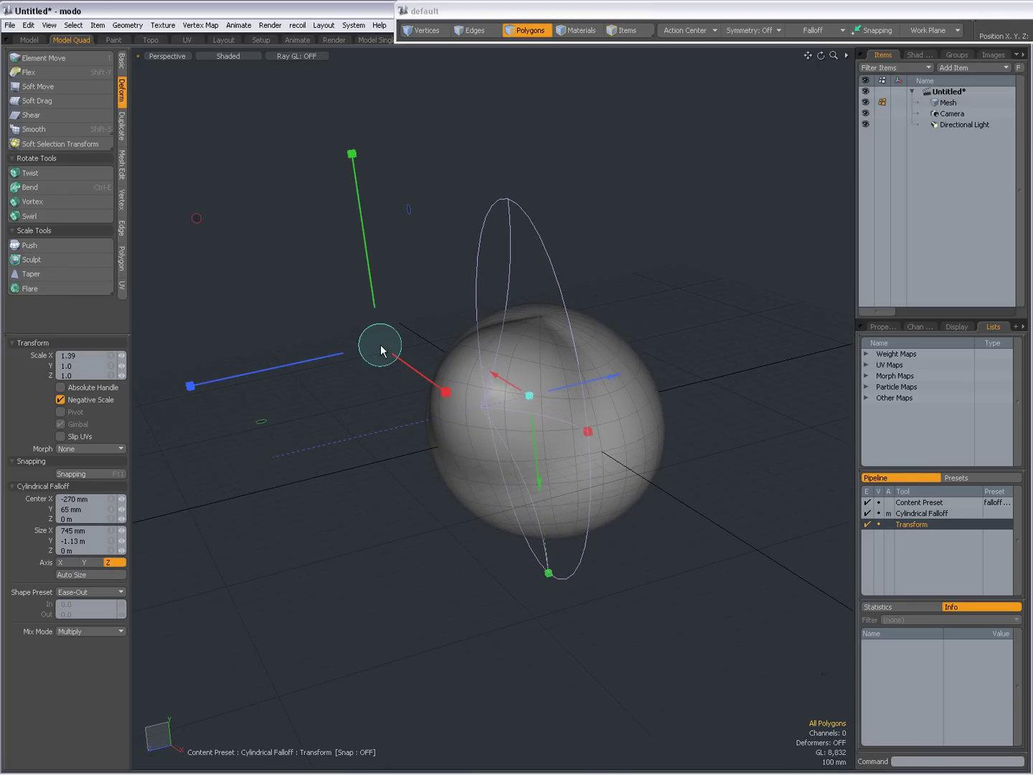
- Scale the sphere in X to about 1.6 through the cylindrical falloff
{"action": "left_click_drag", "start_coordinate": [288, 422], "coordinate": [402, 434], "text": "alt"}
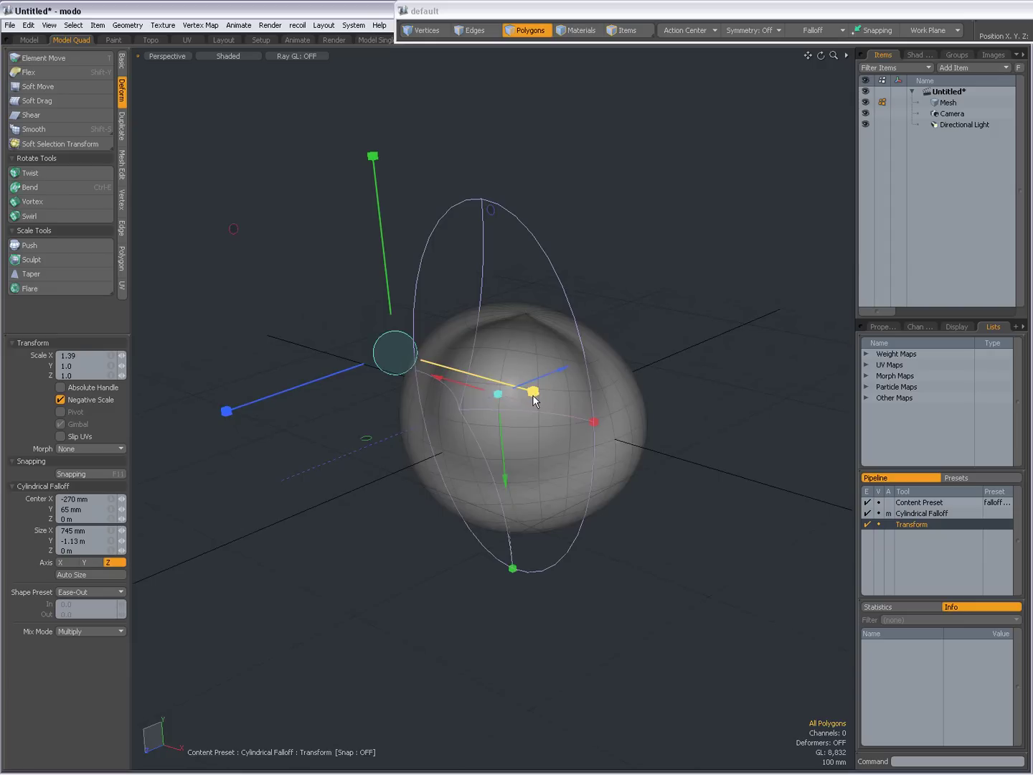
{"action": "left_click_drag", "start_coordinate": [533, 394], "coordinate": [616, 415]}
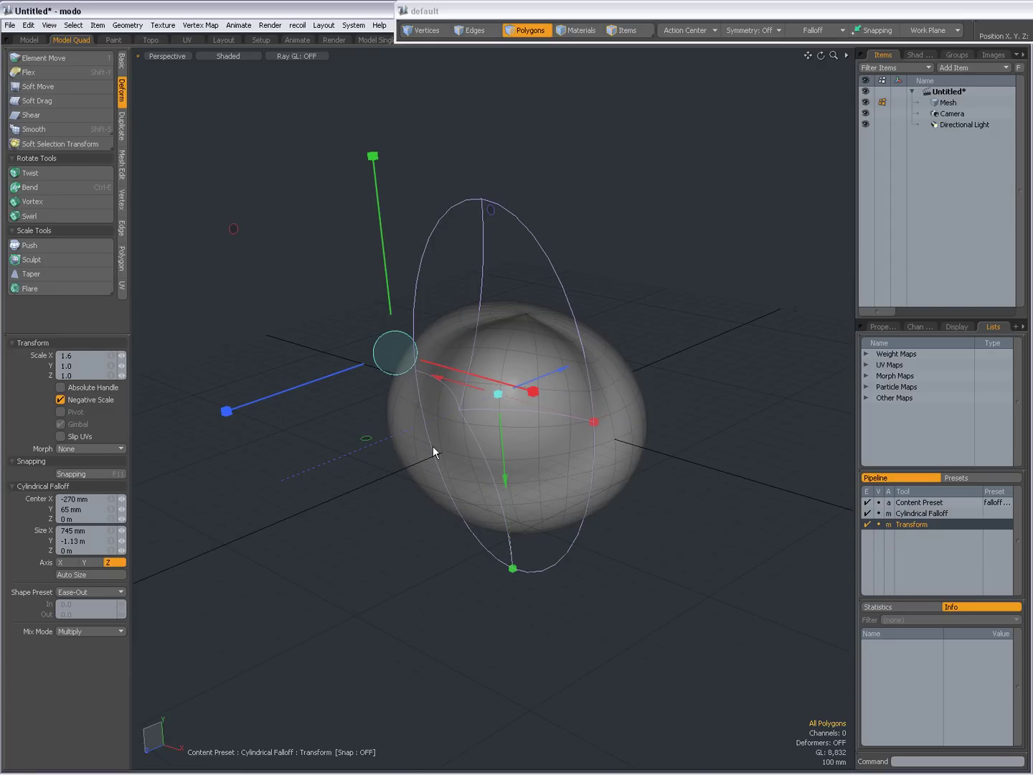
{"action": "left_click_drag", "start_coordinate": [433, 450], "coordinate": [178, 344], "text": "alt"}
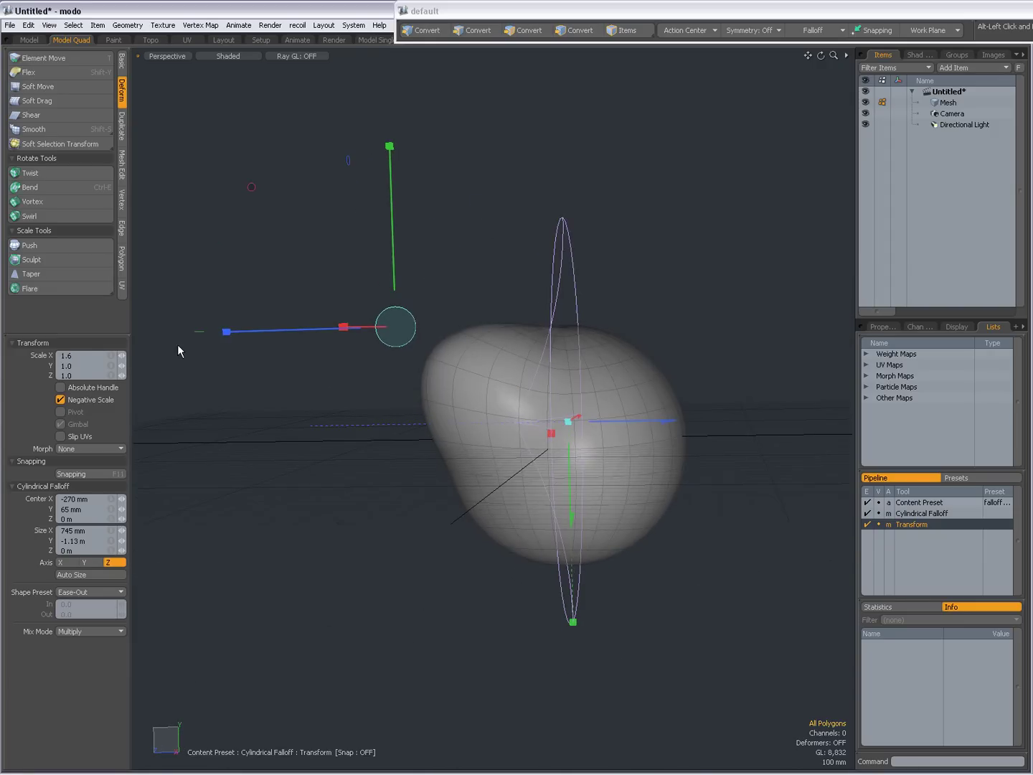
- Set the action center to Origin and scale the sphere uniformly to about 1.535 through the cylindrical falloff
{"action": "left_click", "coordinate": [686, 31]}
{"action": "left_click", "coordinate": [666, 88]}
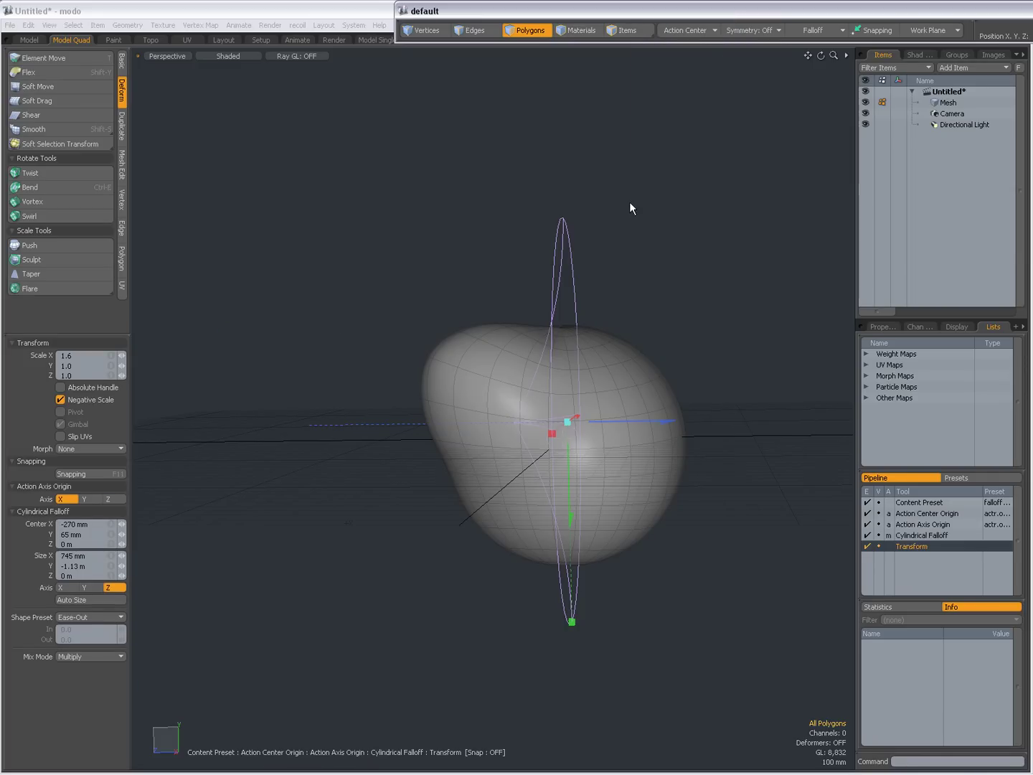
{"action": "left_click_drag", "start_coordinate": [437, 443], "coordinate": [648, 537], "text": "alt"}
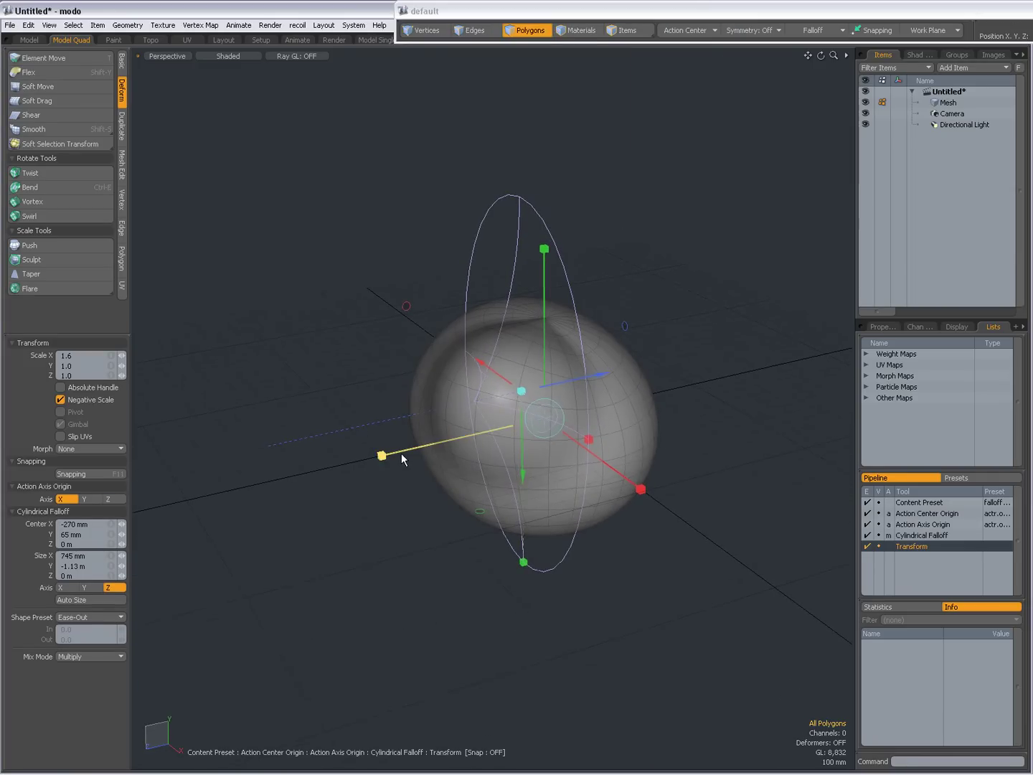
{"action": "left_click_drag", "start_coordinate": [547, 436], "coordinate": [550, 437]}
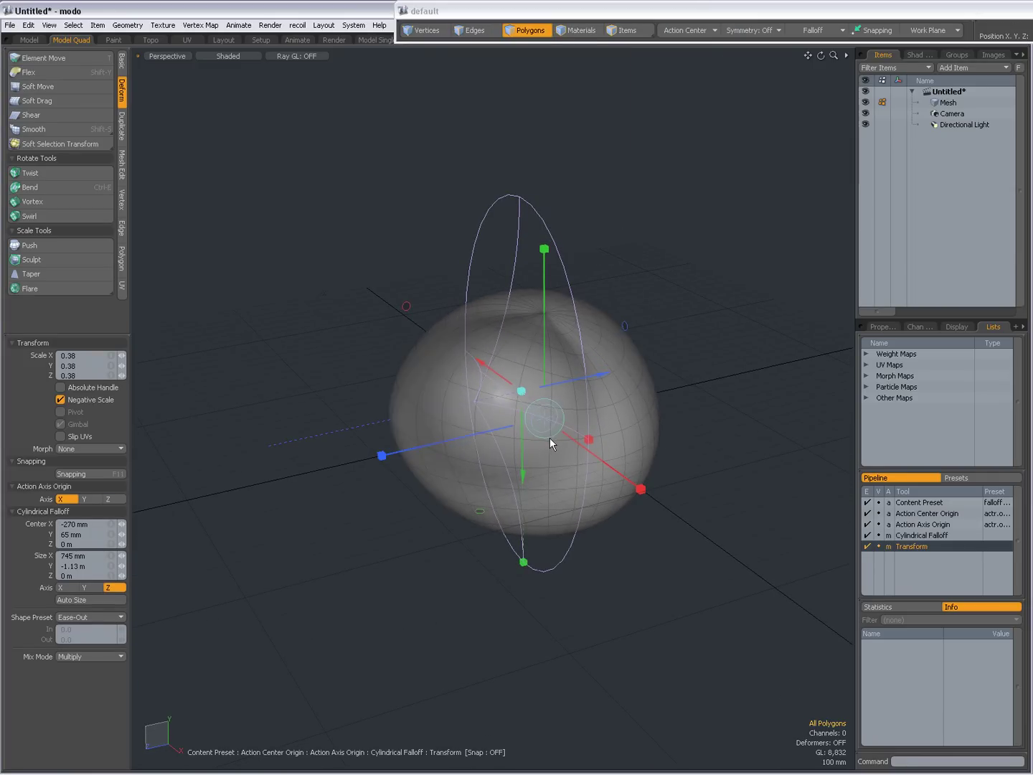
{"action": "left_click_drag", "start_coordinate": [550, 437], "coordinate": [648, 462]}
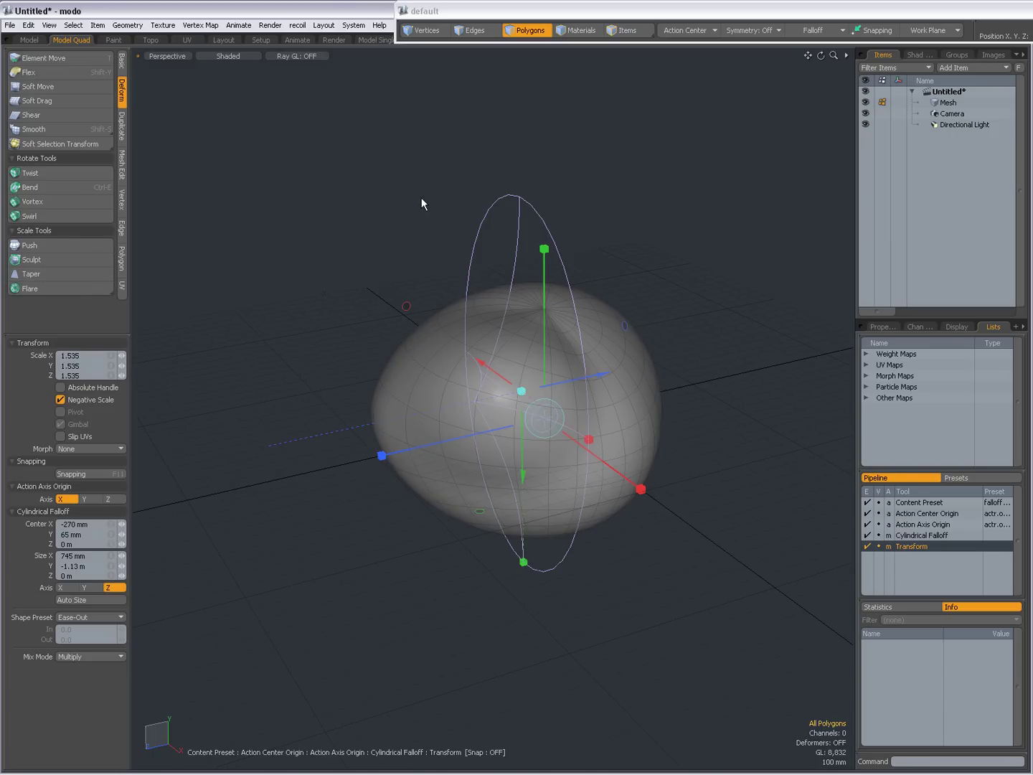
- Check the Bulge definition in the WordPad notes, return to modo and clear the tool, action center and falloff
{"action": "key", "text": "alt+Tab"}
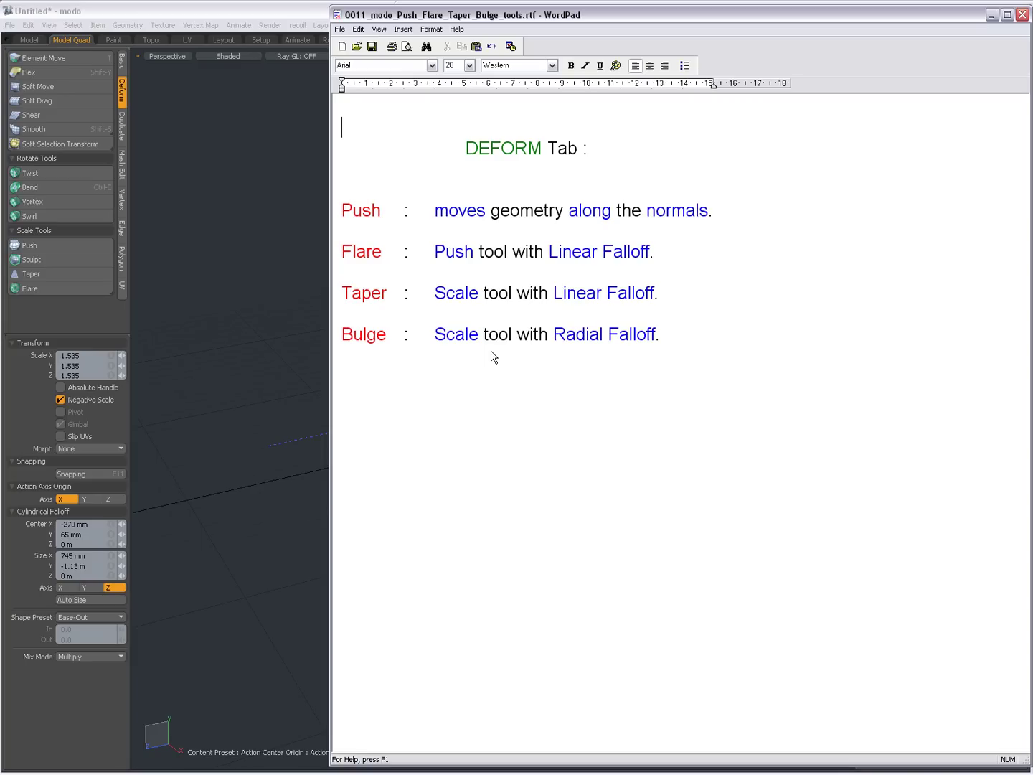
{"action": "key", "text": "alt+Tab"}
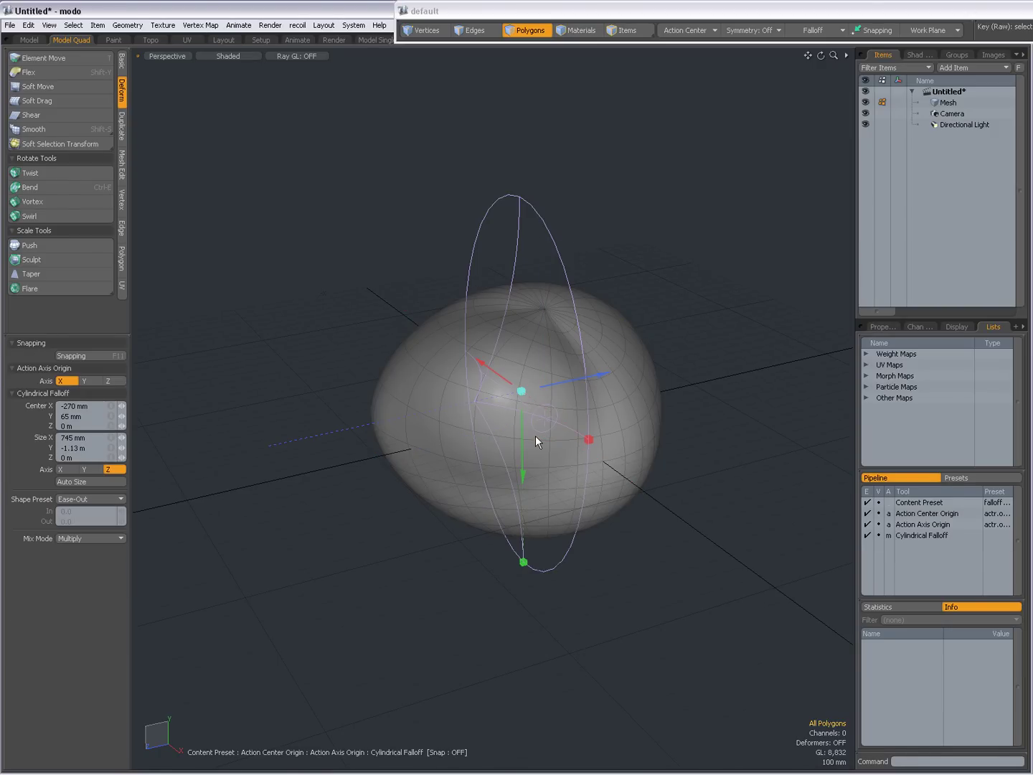
{"action": "key", "text": "Escape"}
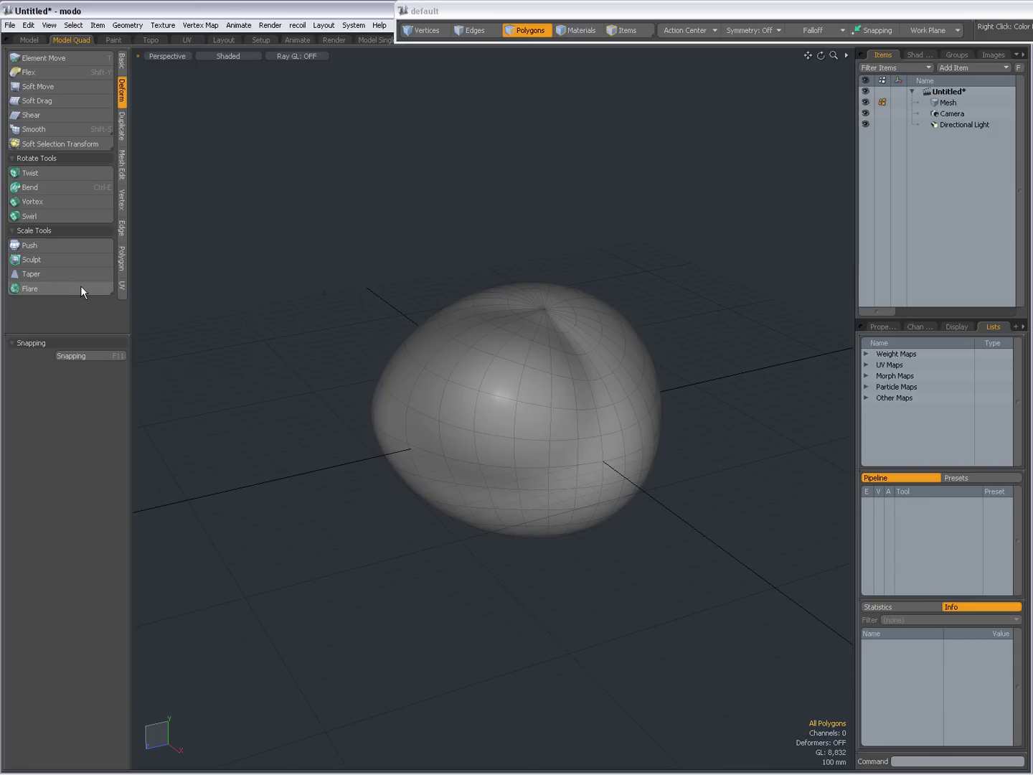
- Bulge the sphere with a radial falloff centred at 0, 235, 340 mm and sized about 962, 981, 1268 mm, scaling Z to 0.395
{"action": "left_click", "coordinate": [50, 285]}
{"action": "left_click", "coordinate": [62, 270]}
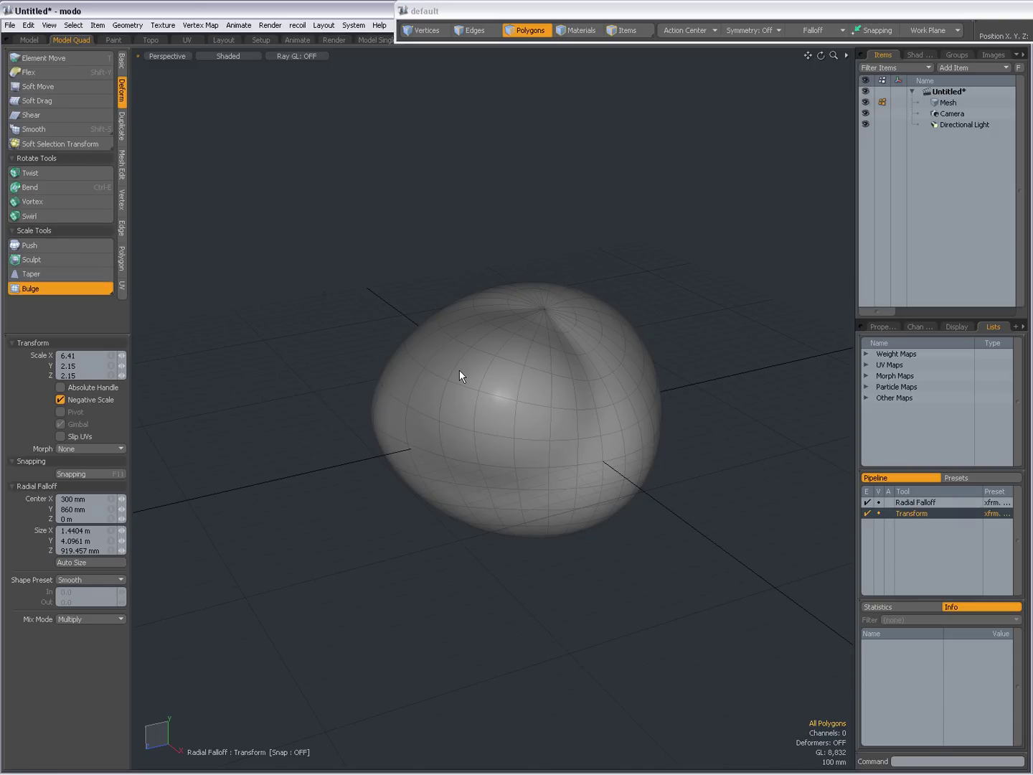
{"action": "left_click", "coordinate": [488, 391]}
{"action": "left_click_drag", "start_coordinate": [393, 438], "coordinate": [421, 466], "text": "alt"}
{"action": "mouse_move", "coordinate": [331, 449]}
{"action": "left_mouse_down"}
{"action": "mouse_move", "coordinate": [432, 411]}
{"action": "mouse_move", "coordinate": [353, 620]}
{"action": "mouse_move", "coordinate": [383, 611]}
{"action": "mouse_move", "coordinate": [366, 583]}
{"action": "mouse_move", "coordinate": [466, 489]}
{"action": "mouse_move", "coordinate": [506, 485]}
{"action": "left_mouse_up"}
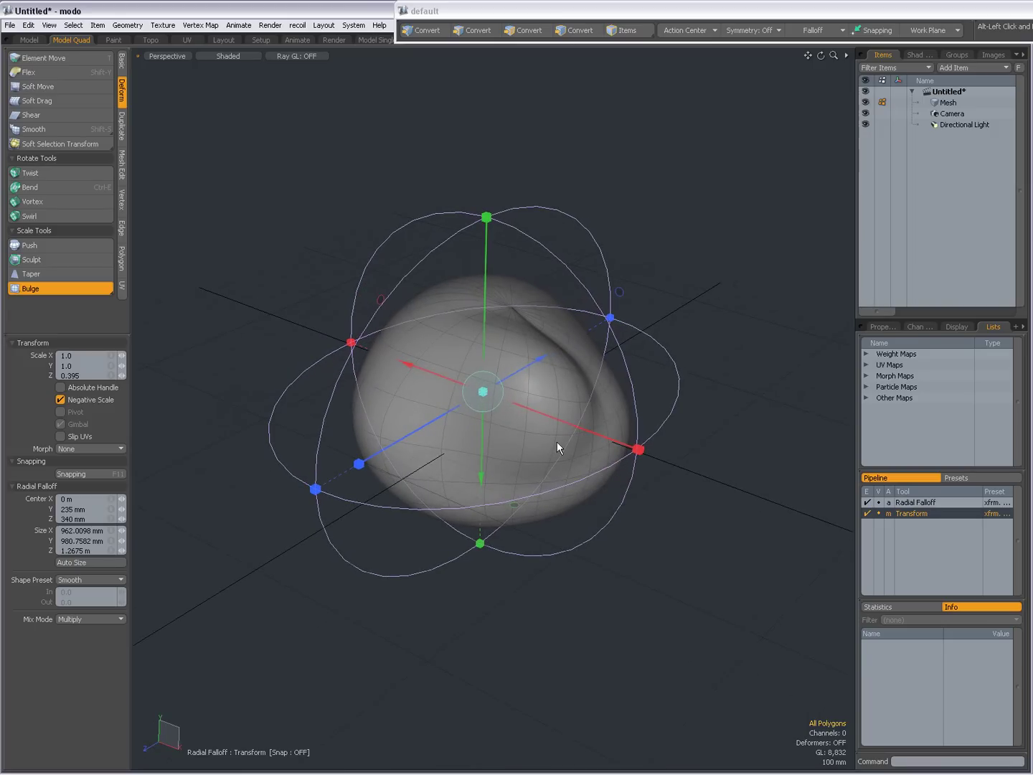
- Shrink the radial falloff to about 297, 381, 438 mm, centre it at Z 1.205 m, and scale the bulge to Y 0.655, Z 0.225
{"action": "left_click_drag", "start_coordinate": [610, 319], "coordinate": [531, 365]}
{"action": "left_click_drag", "start_coordinate": [486, 215], "coordinate": [488, 224]}
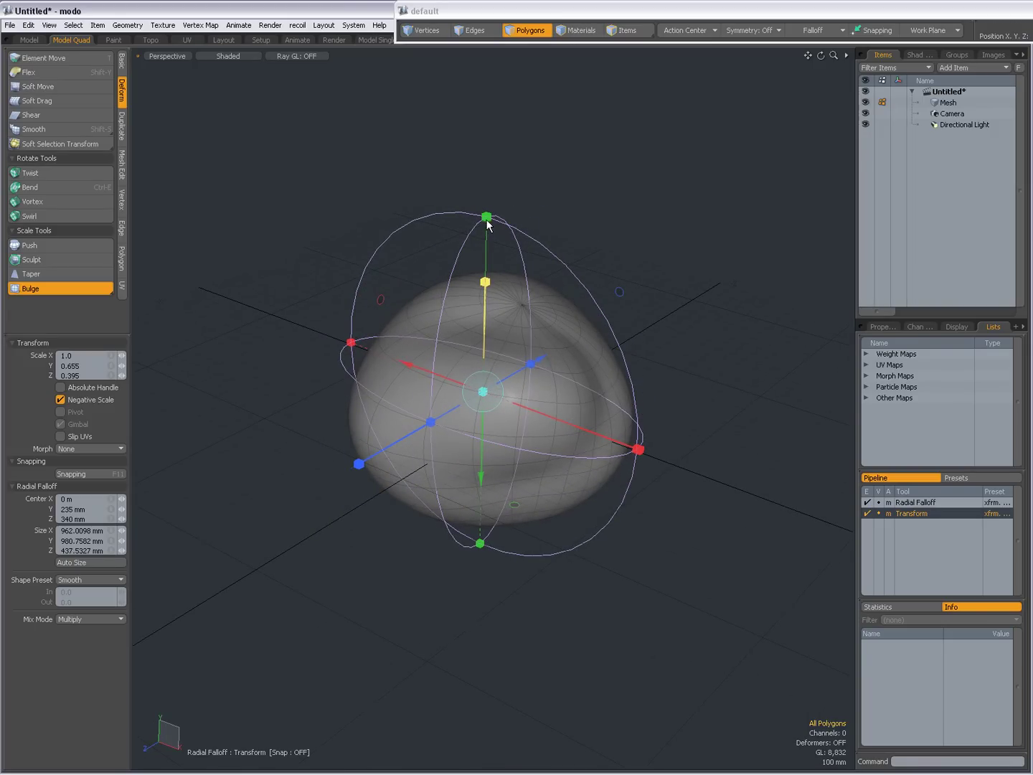
{"action": "mouse_move", "coordinate": [541, 384]}
{"action": "left_mouse_down", "text": "alt"}
{"action": "mouse_move", "coordinate": [411, 363]}
{"action": "mouse_move", "coordinate": [585, 467]}
{"action": "mouse_move", "coordinate": [591, 371]}
{"action": "mouse_move", "coordinate": [552, 367]}
{"action": "mouse_move", "coordinate": [417, 416]}
{"action": "left_mouse_up", "text": "alt"}
{"action": "left_click_drag", "start_coordinate": [576, 361], "coordinate": [488, 369], "text": "alt"}
{"action": "left_click_drag", "start_coordinate": [332, 229], "coordinate": [316, 382]}
{"action": "left_click_drag", "start_coordinate": [350, 456], "coordinate": [411, 460], "text": "alt"}
{"action": "left_click_drag", "start_coordinate": [468, 583], "coordinate": [466, 408], "text": "alt"}
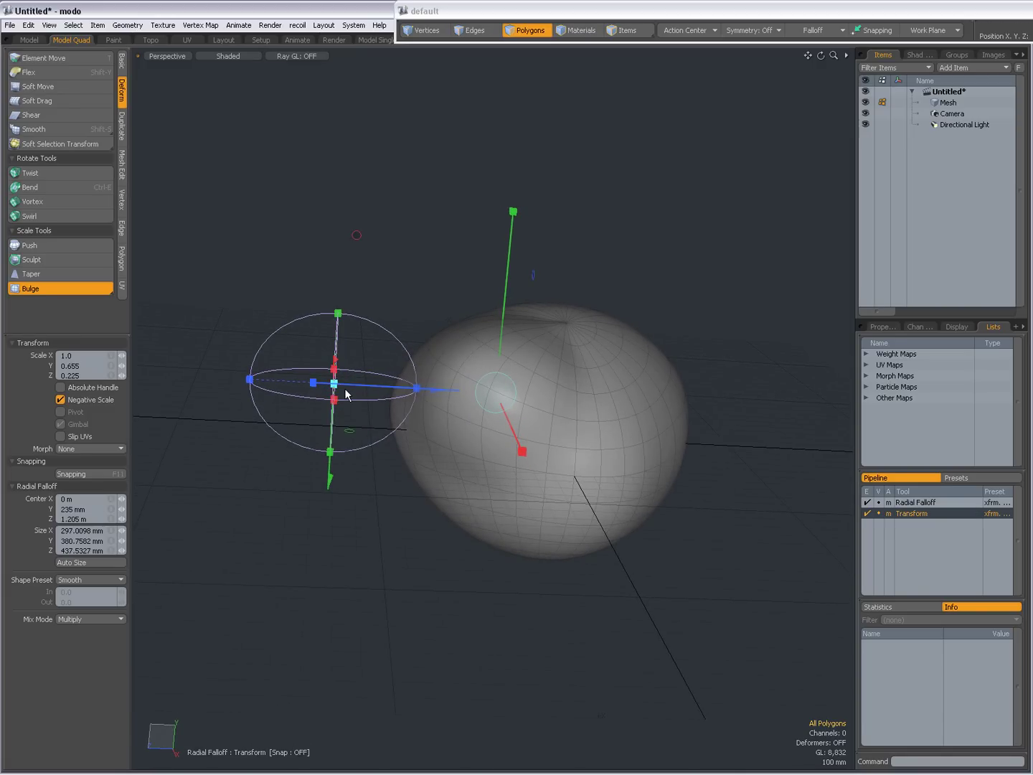
- Move the radial falloff to Z 165 mm with a Y size of about 966 mm and scale Z to 0.095
{"action": "left_click_drag", "start_coordinate": [346, 394], "coordinate": [623, 375], "text": "alt"}
{"action": "left_click_drag", "start_coordinate": [524, 325], "coordinate": [525, 223]}
{"action": "left_click_drag", "start_coordinate": [501, 586], "coordinate": [701, 505], "text": "alt"}
{"action": "left_click_drag", "start_coordinate": [365, 462], "coordinate": [386, 440]}
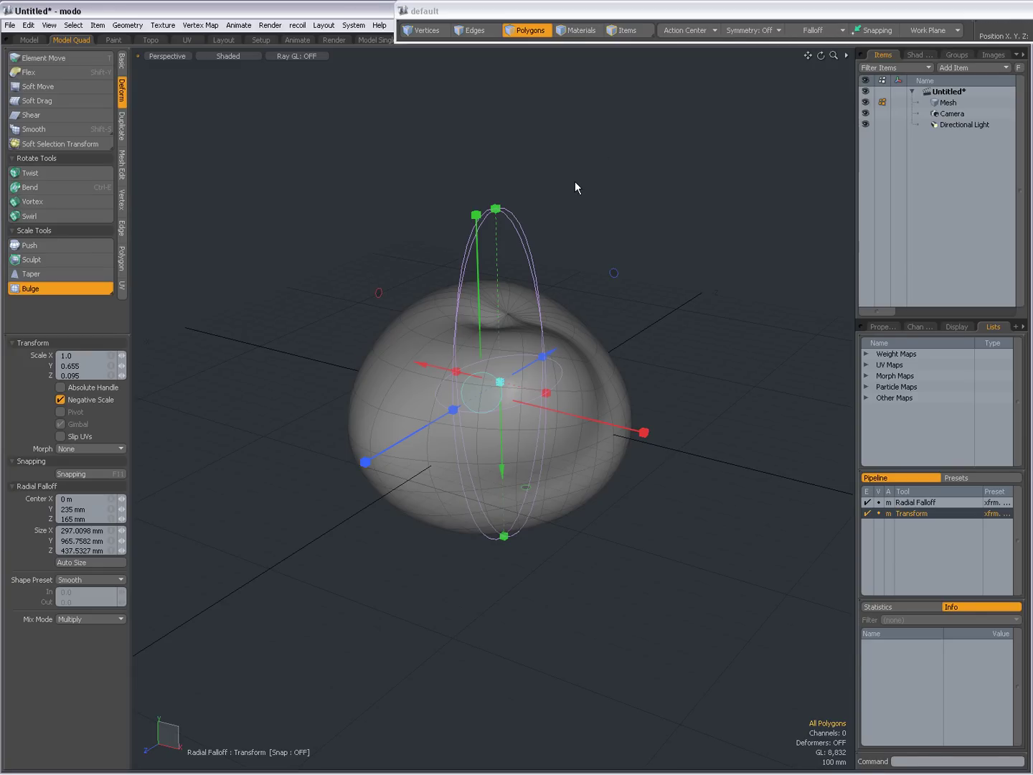
- Drop the Bulge tool and switch to the WordPad notes to review all four tool definitions
{"action": "key", "text": "space"}
{"action": "key", "text": "alt+Tab"}
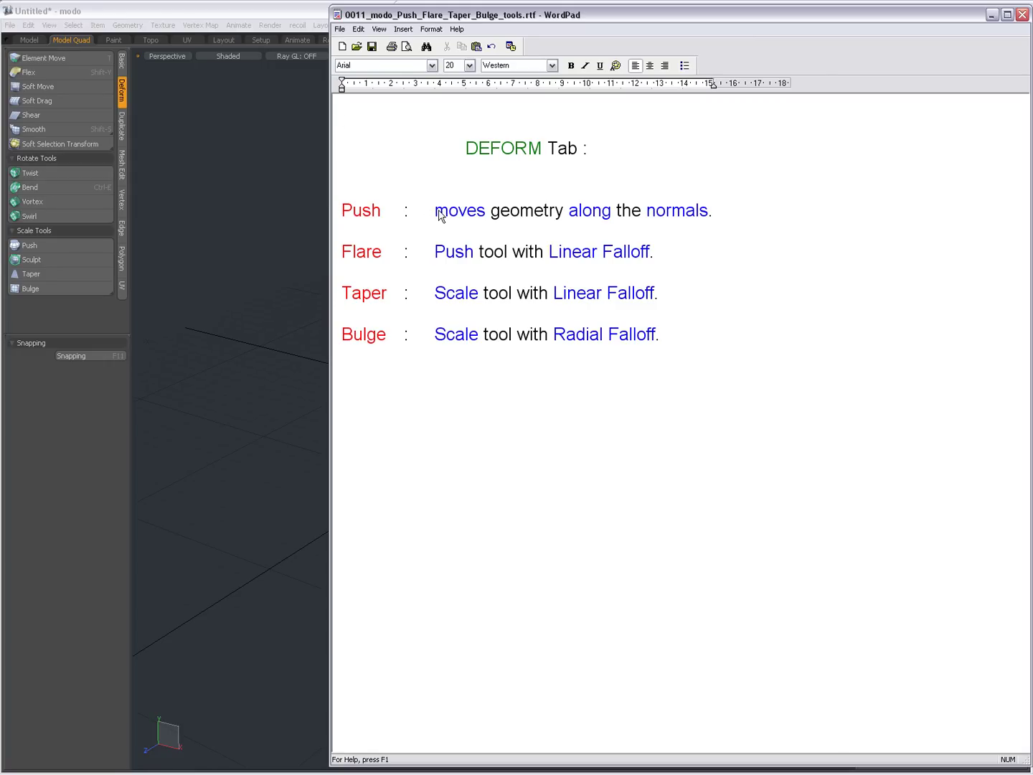